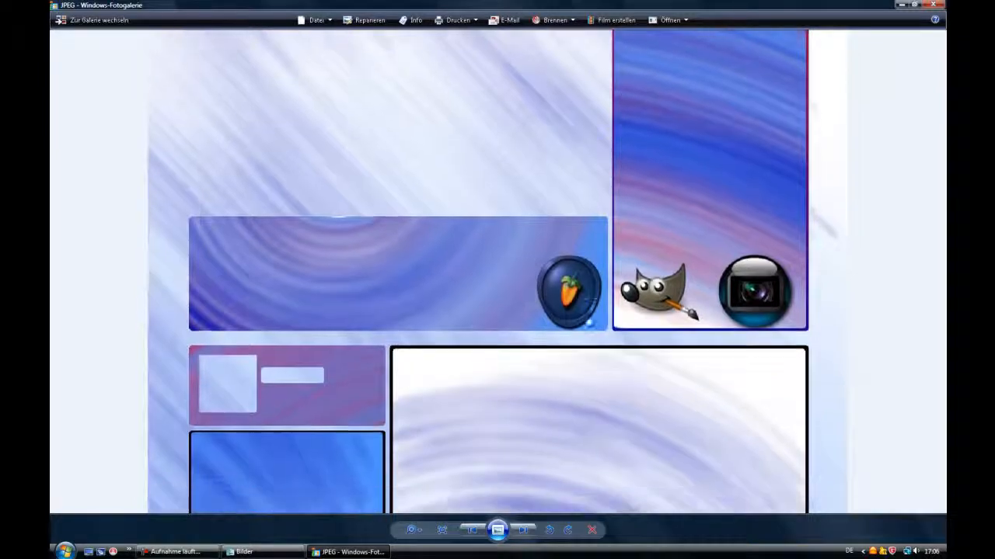
Examine the sample channel background image in the photo viewer, panning and zooming out, then close the viewer
{"action": "left_click_drag", "start_coordinate": [561, 394], "coordinate": [551, 202]}
{"action": "left_click_drag", "start_coordinate": [529, 478], "coordinate": [489, 248]}
{"action": "left_click_drag", "start_coordinate": [489, 382], "coordinate": [457, 179]}
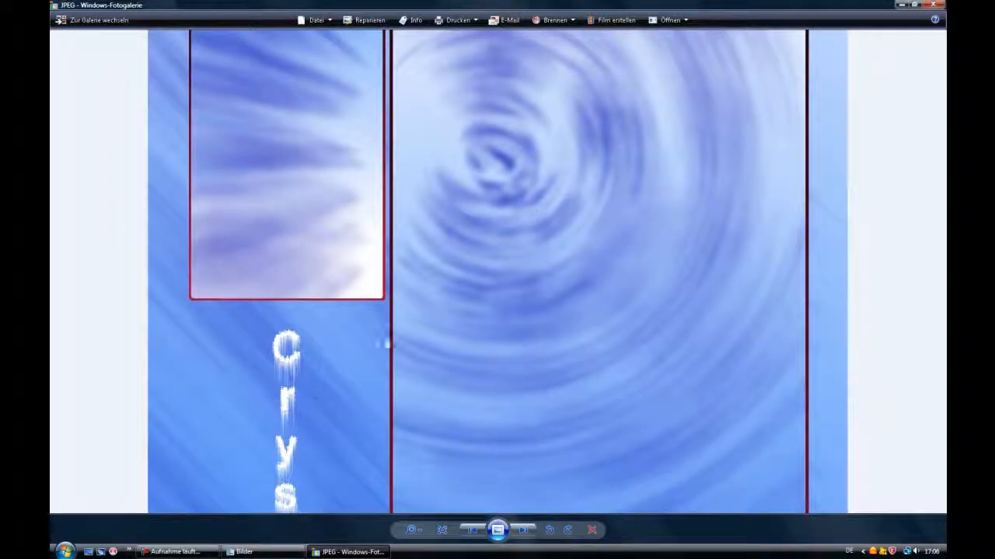
{"action": "scroll", "coordinate": [280, 400], "scroll_direction": "down", "scroll_amount": 2}
{"action": "scroll", "coordinate": [303, 420], "scroll_direction": "down", "scroll_amount": 1}
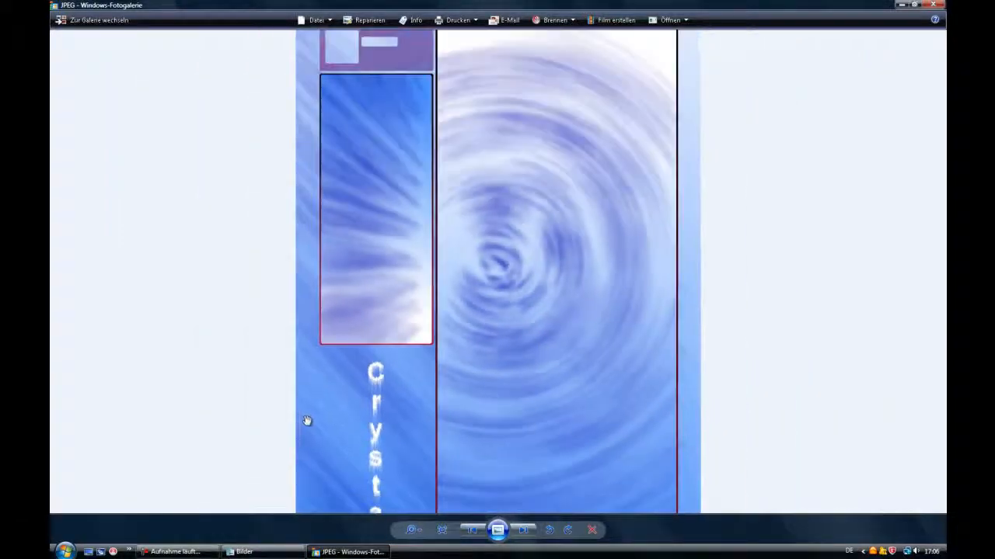
{"action": "scroll", "coordinate": [311, 424], "scroll_direction": "down", "scroll_amount": 2}
{"action": "scroll", "coordinate": [348, 435], "scroll_direction": "down", "scroll_amount": 1}
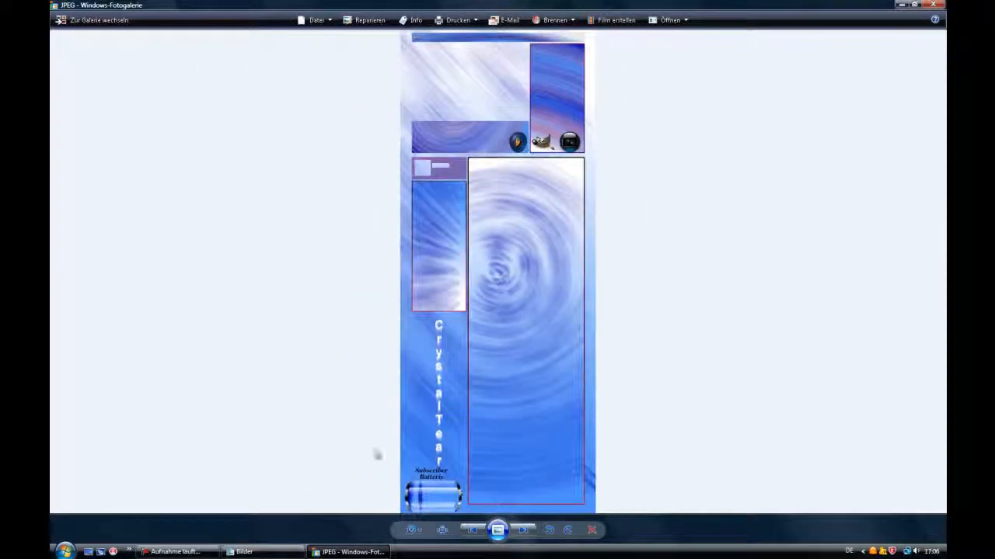
{"action": "left_click", "coordinate": [937, 6]}
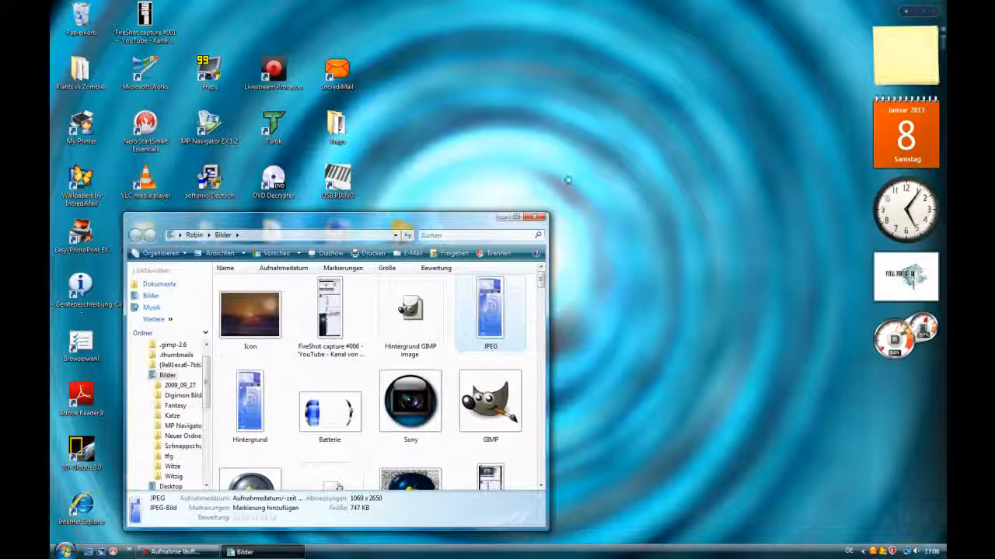
Close the picture folder window and launch GIMP from the desktop
{"action": "left_click", "coordinate": [537, 217]}
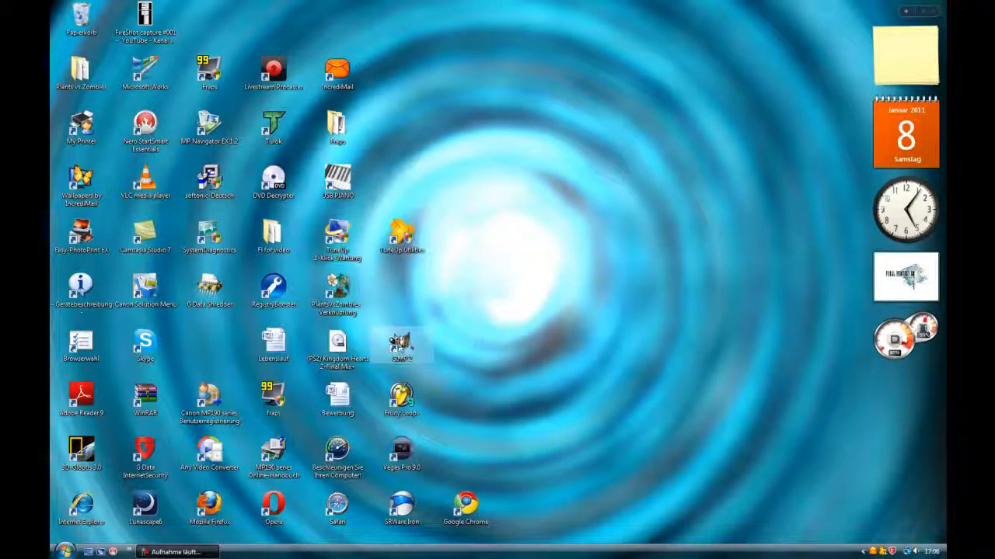
{"action": "double_click", "coordinate": [402, 342]}
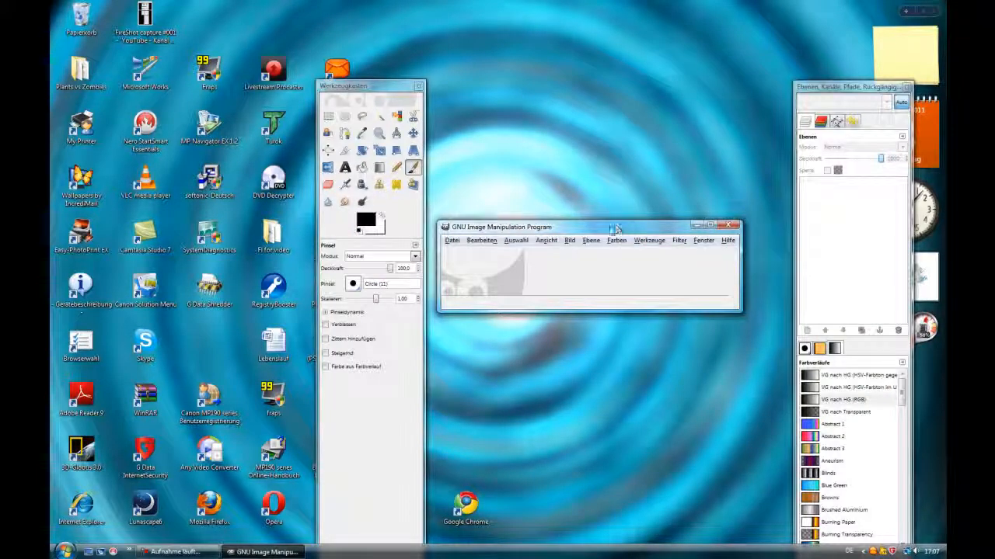
{"action": "left_click", "coordinate": [453, 241]}
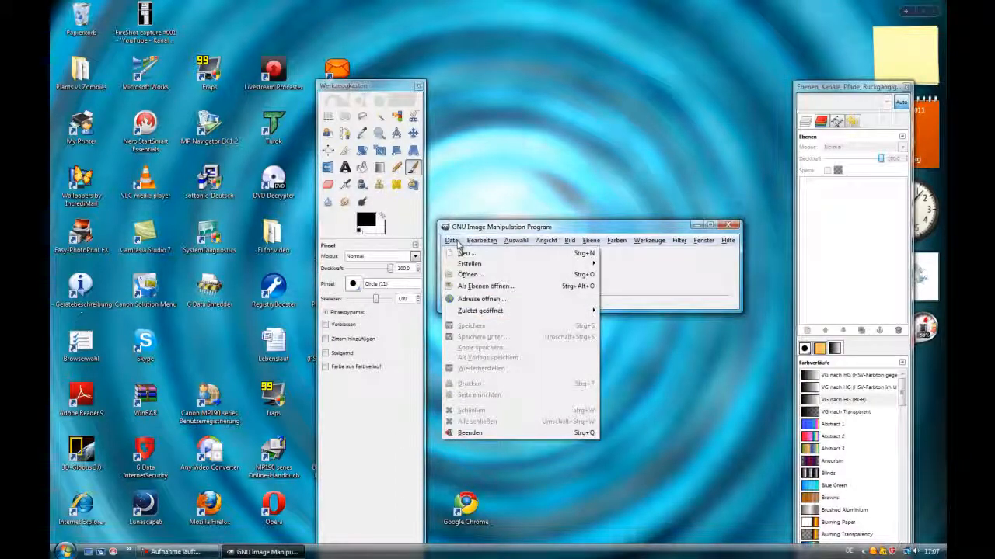
{"action": "mouse_move", "coordinate": [484, 265]}
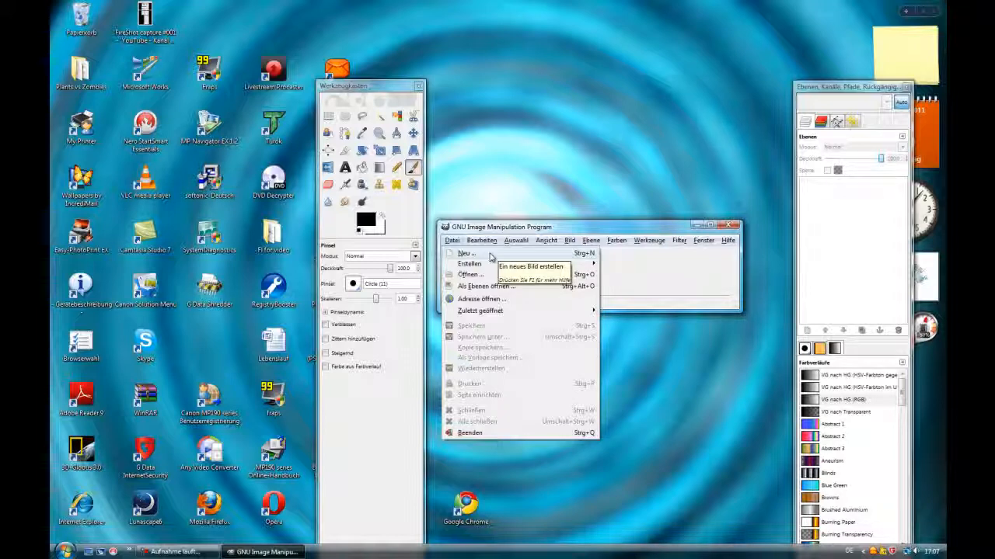
{"action": "left_click", "coordinate": [611, 263]}
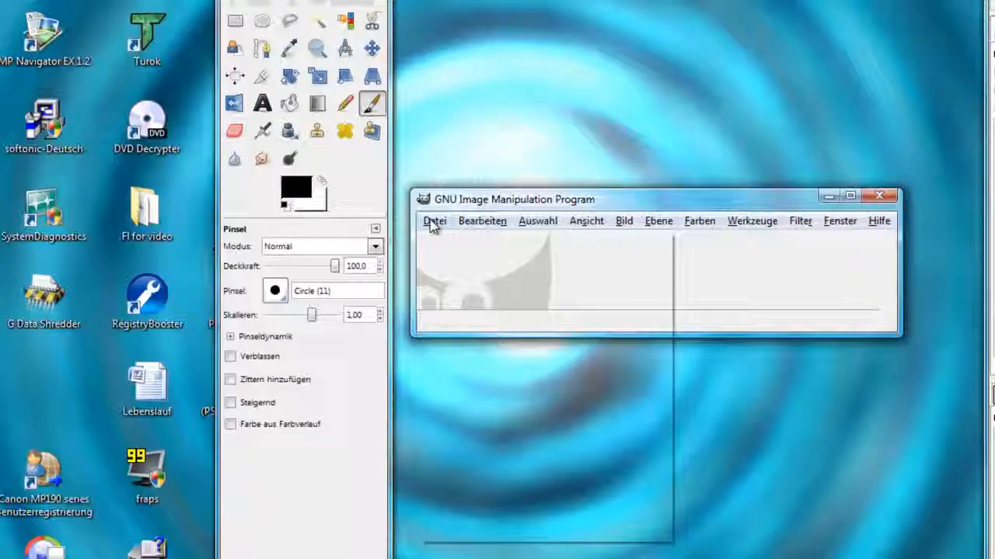
Create a new image at the default 640 × 400 pixels
{"action": "left_click", "coordinate": [451, 241]}
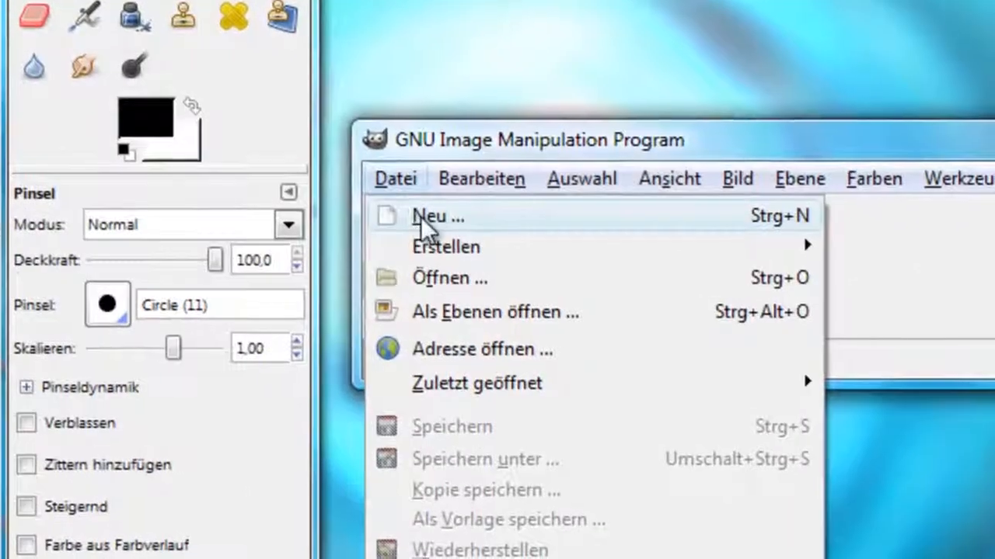
{"action": "left_click", "coordinate": [460, 254]}
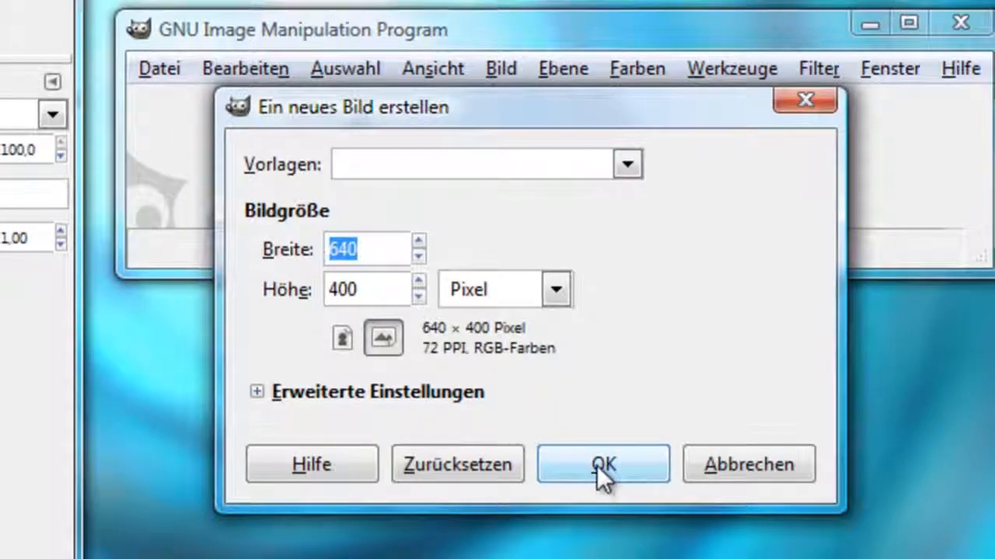
{"action": "left_click", "coordinate": [605, 466]}
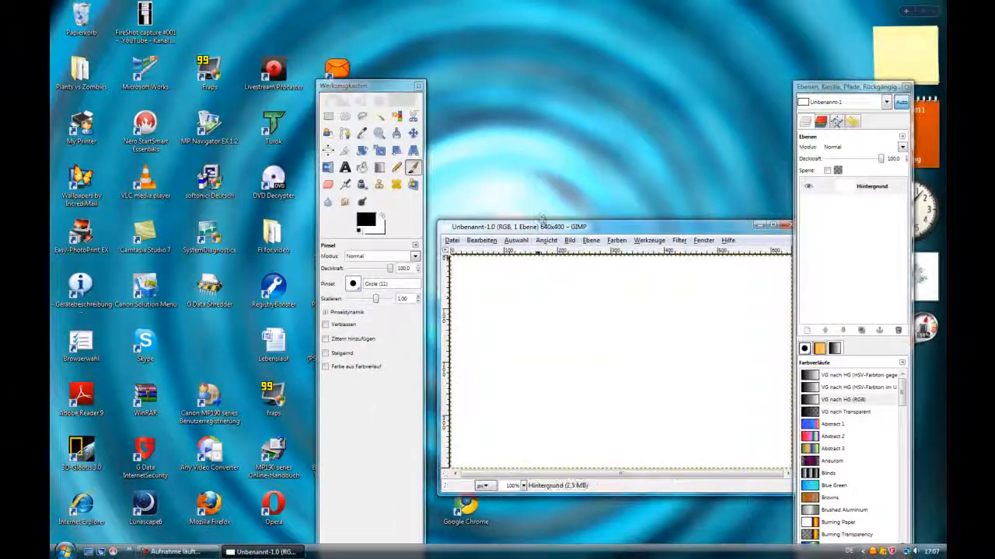
Fill the whole canvas with black using the Bucket Fill tool
{"action": "left_click_drag", "start_coordinate": [543, 231], "coordinate": [530, 226]}
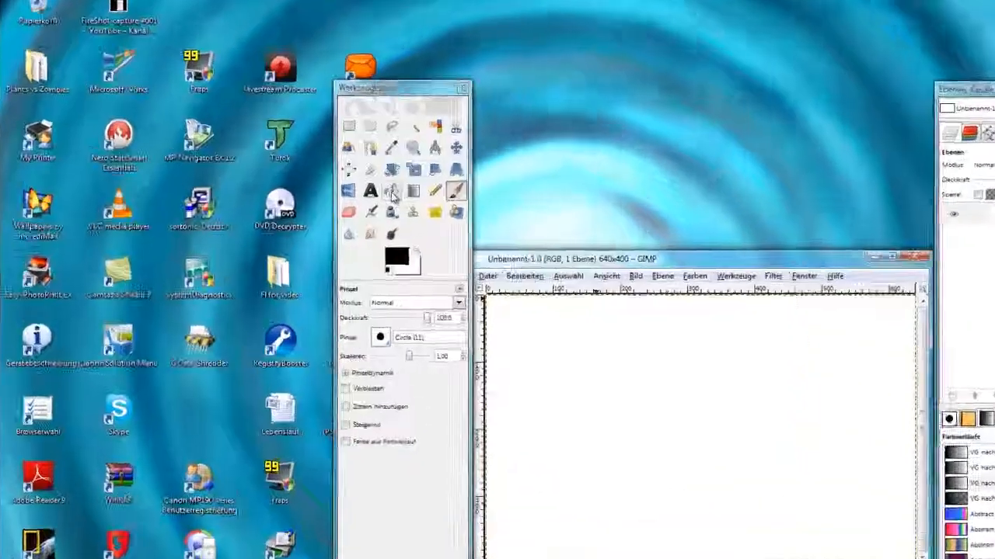
{"action": "left_click", "coordinate": [362, 167]}
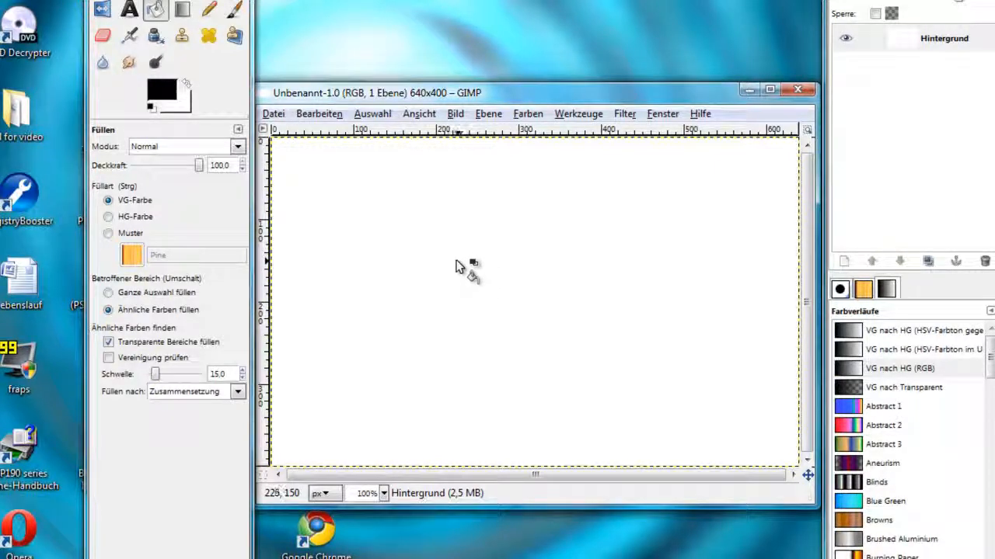
{"action": "left_click", "coordinate": [378, 247]}
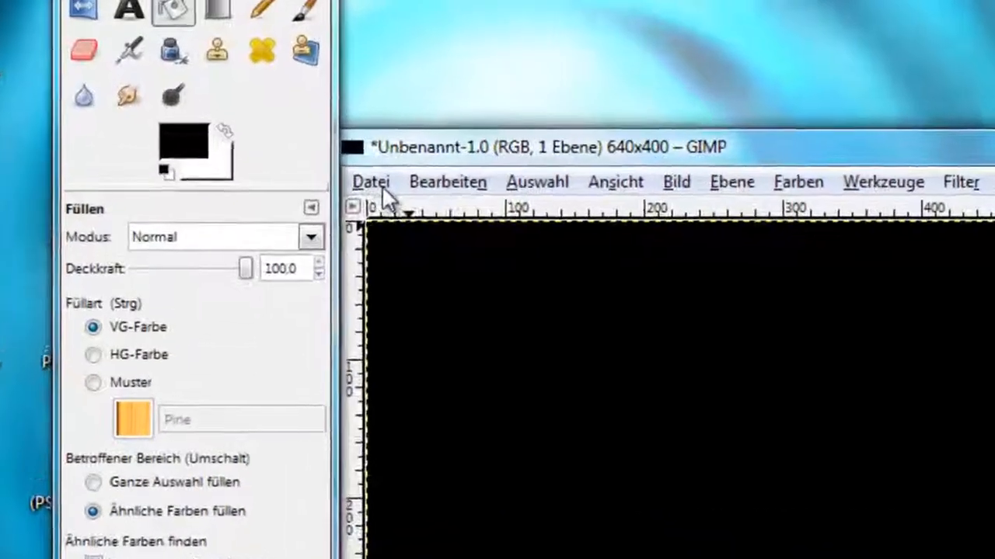
Save a copy of the image to the Pictures folder under the name Black
{"action": "left_click", "coordinate": [381, 185]}
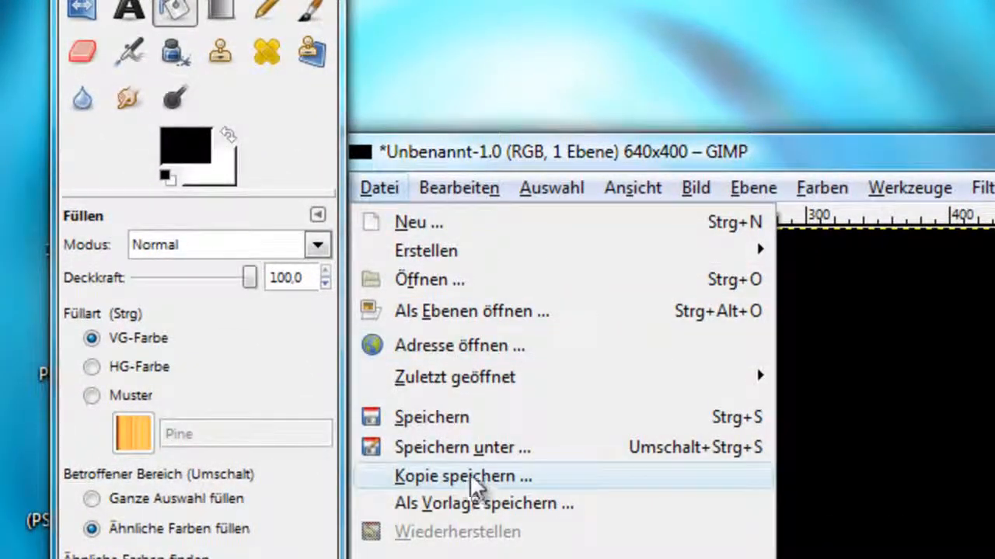
{"action": "left_click", "coordinate": [467, 447]}
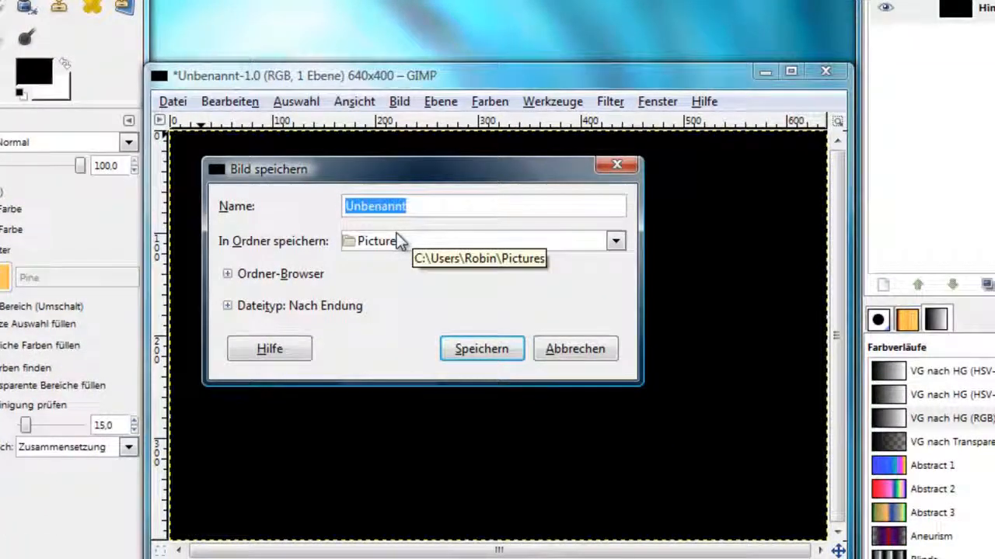
{"action": "type", "text": "Black"}
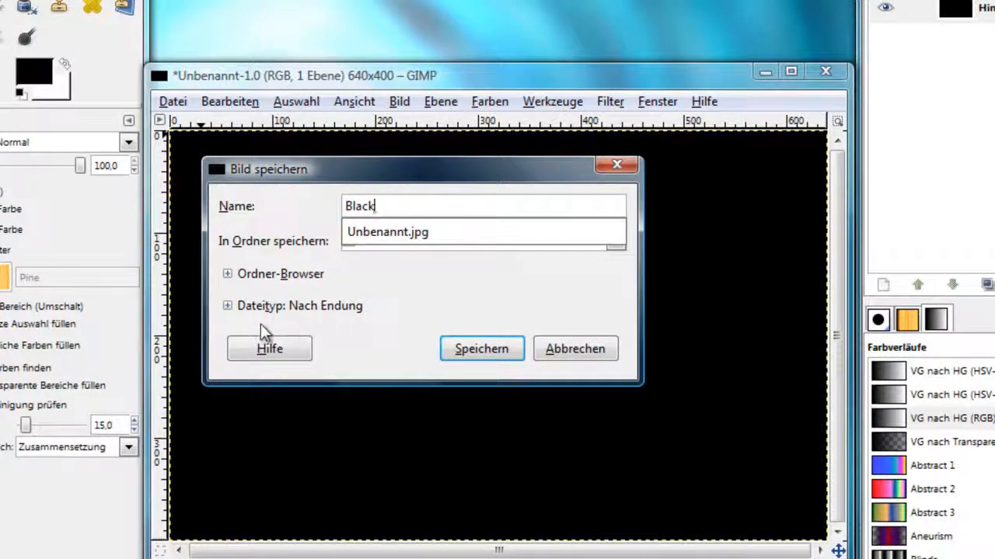
Set the copy's file type to JPEG-Bild
{"action": "left_click", "coordinate": [227, 307]}
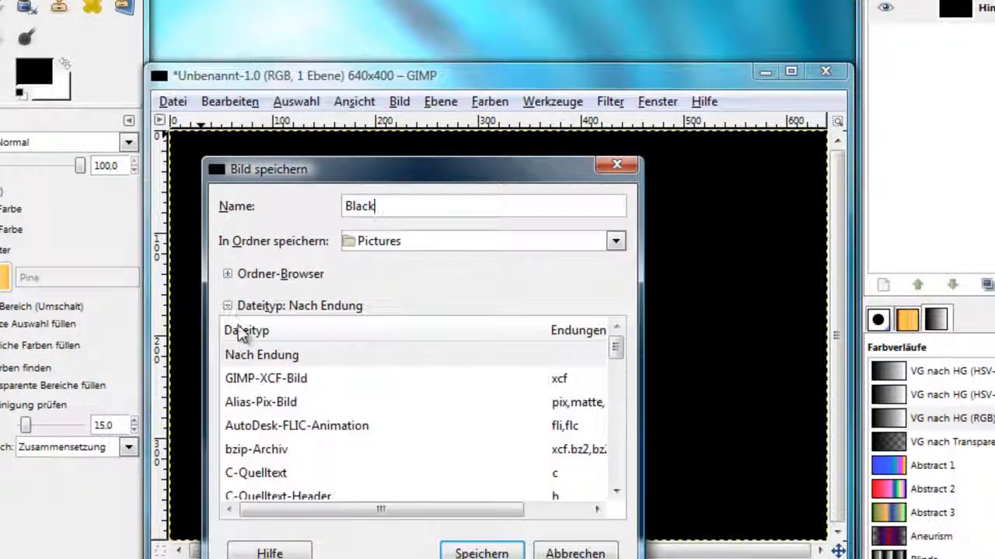
{"action": "scroll", "coordinate": [263, 337], "scroll_direction": "down", "scroll_amount": 1}
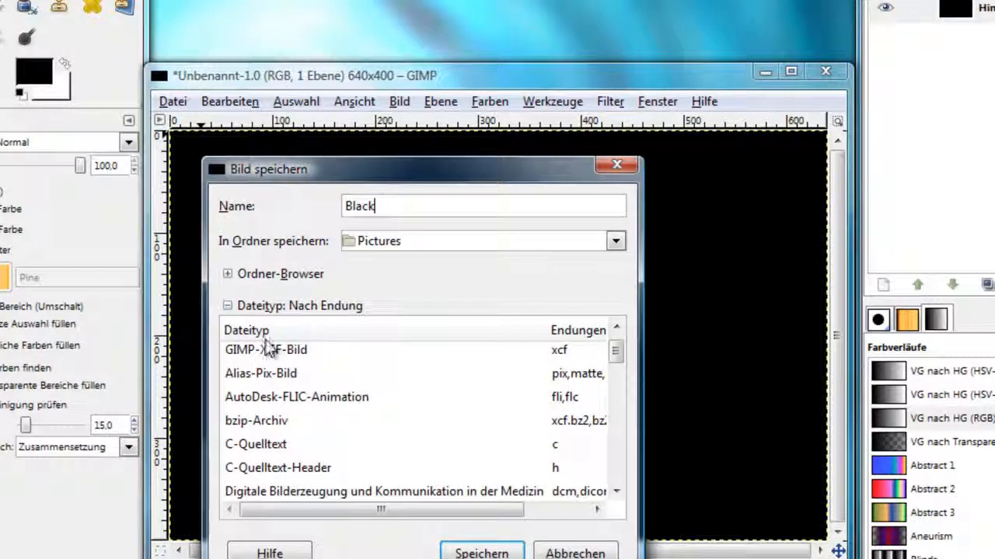
{"action": "scroll", "coordinate": [272, 365], "scroll_direction": "down", "scroll_amount": 4}
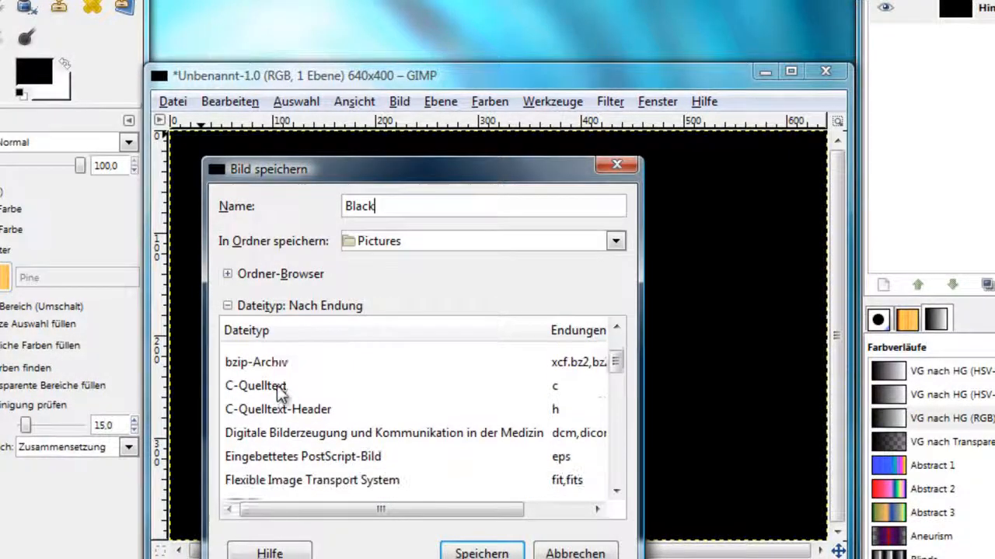
{"action": "scroll", "coordinate": [277, 388], "scroll_direction": "down", "scroll_amount": 5}
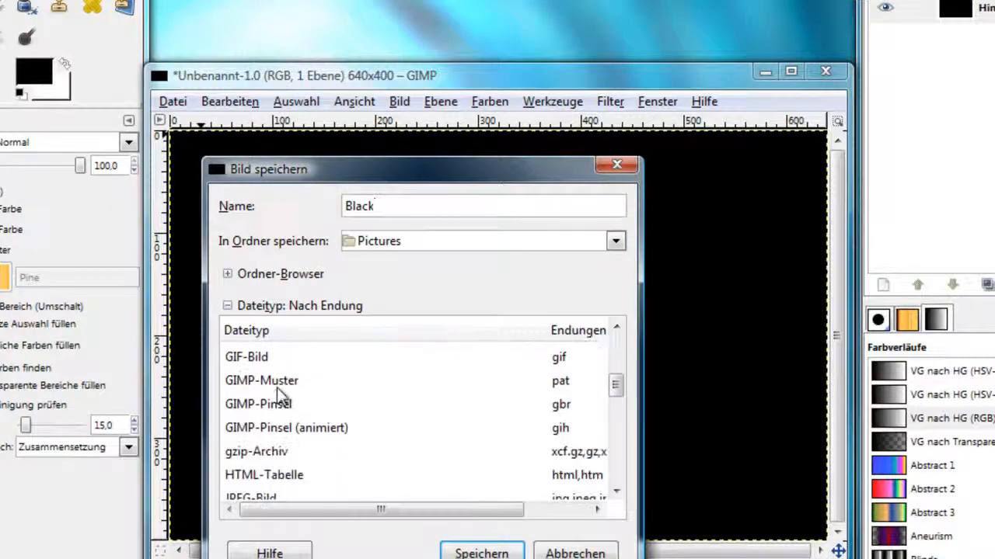
{"action": "scroll", "coordinate": [277, 392], "scroll_direction": "down", "scroll_amount": 3}
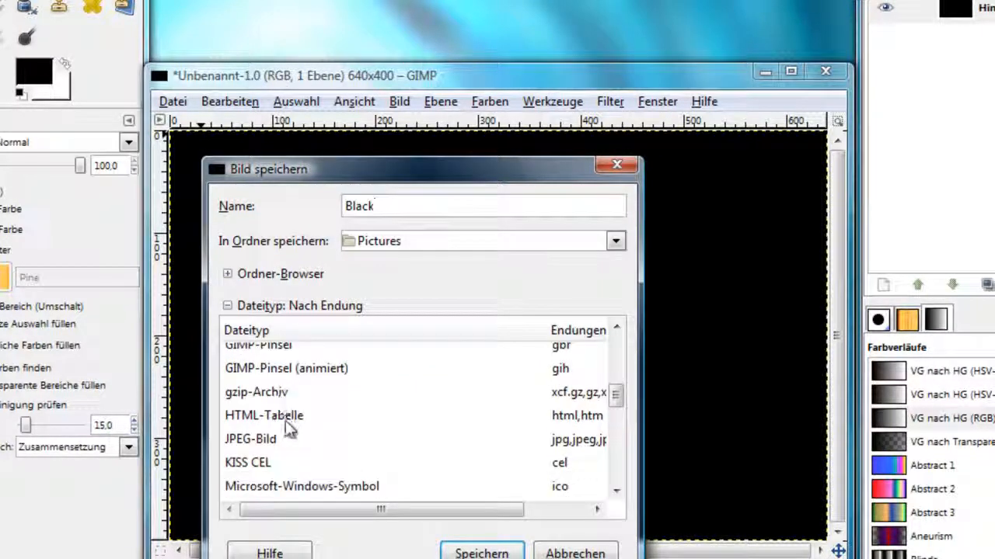
{"action": "left_click", "coordinate": [247, 442]}
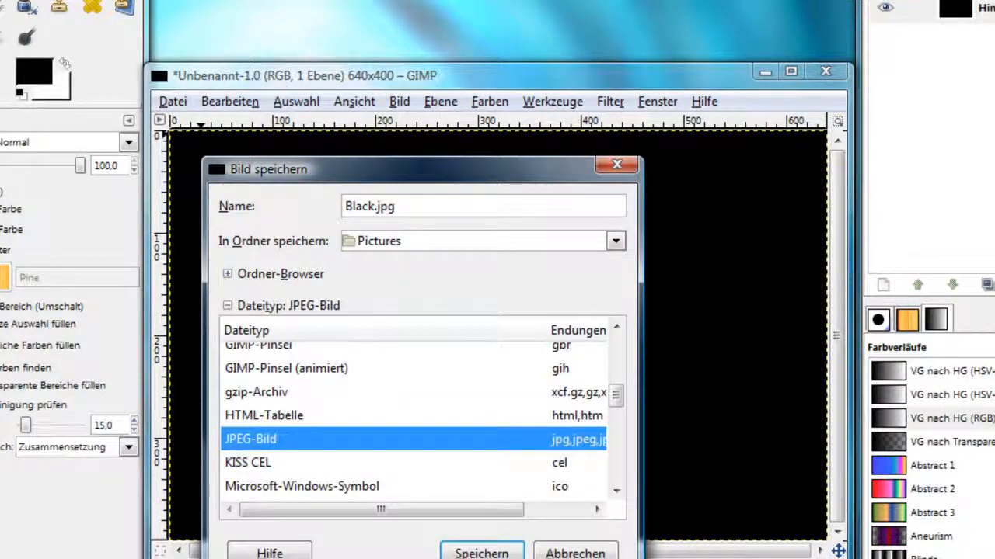
Export the copy as a JPEG with quality 85
{"action": "left_click", "coordinate": [497, 554]}
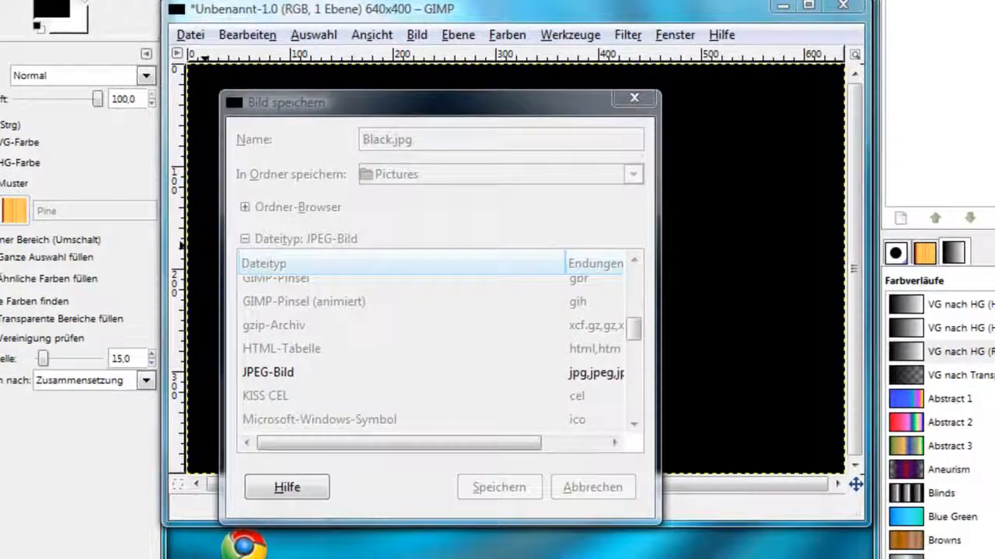
{"action": "left_click_drag", "start_coordinate": [0, 0], "coordinate": [457, 163]}
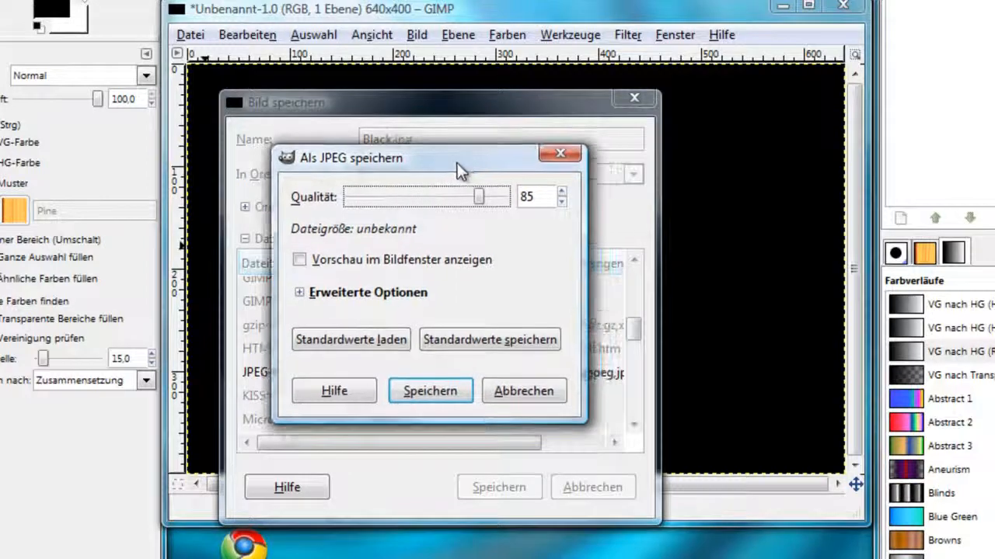
{"action": "left_click", "coordinate": [435, 391]}
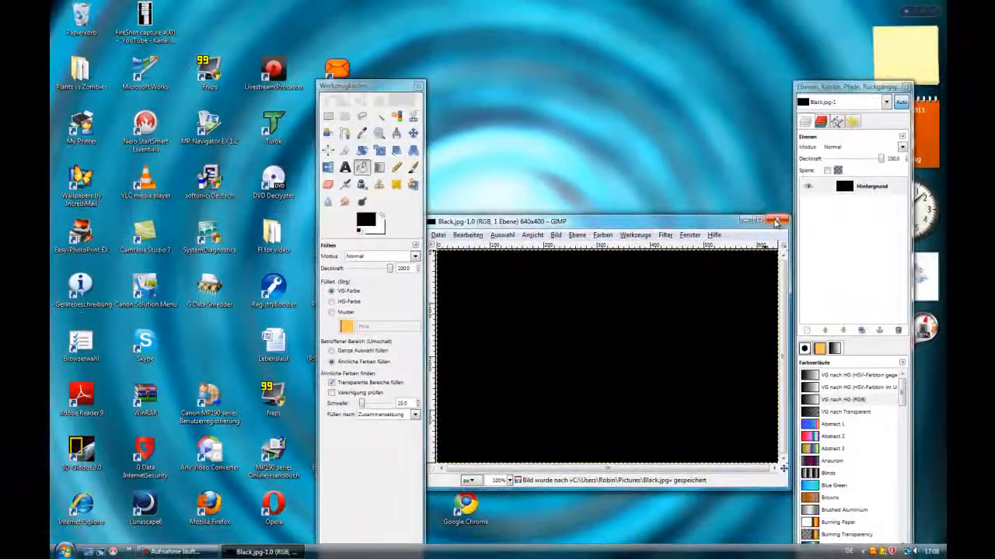
Close the image and GIMP, and launch Google Chrome
{"action": "left_click", "coordinate": [775, 220]}
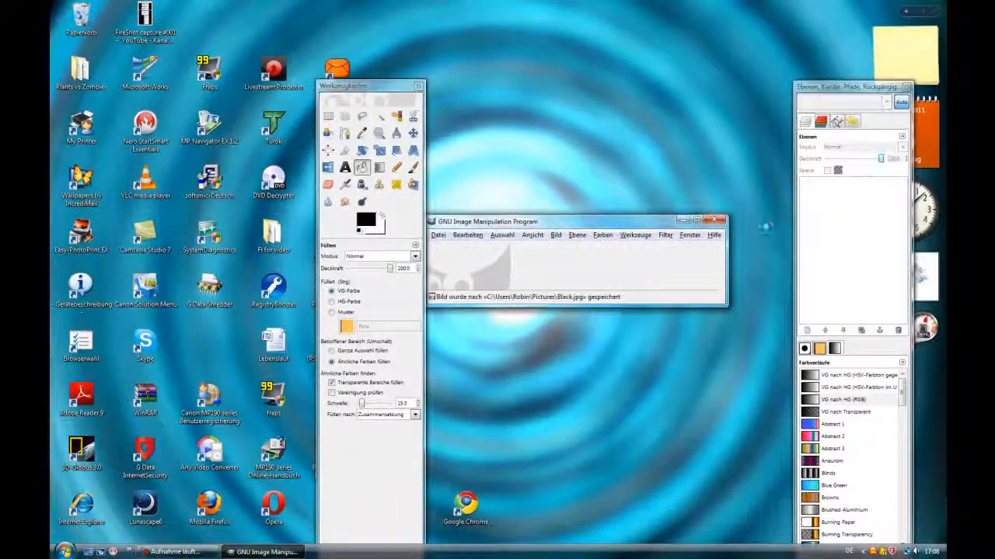
{"action": "left_click", "coordinate": [715, 222]}
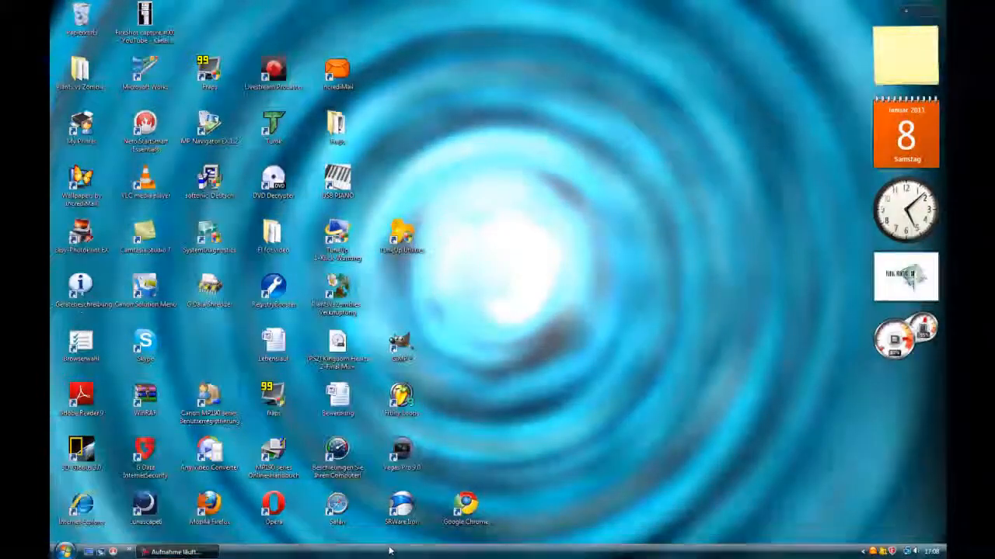
{"action": "double_click", "coordinate": [468, 505]}
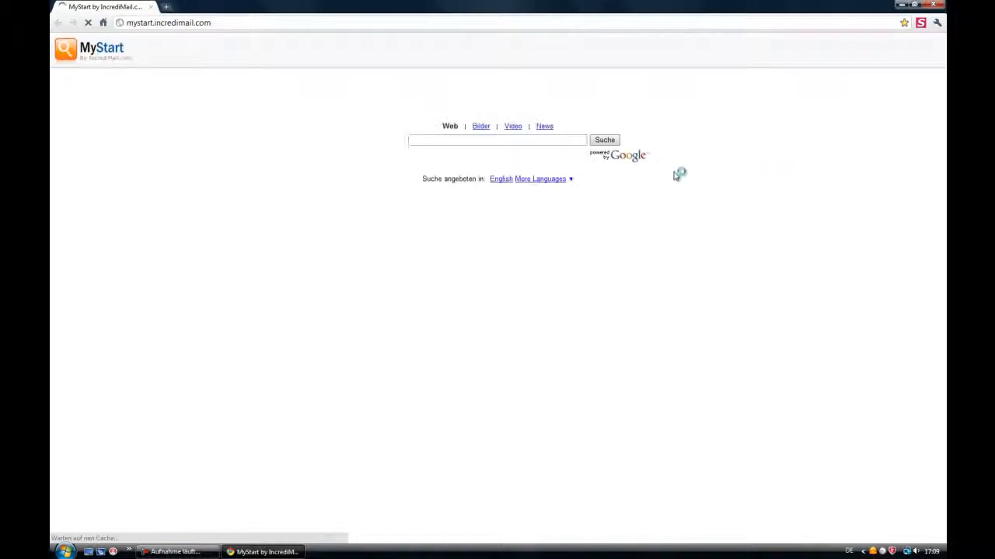
Go to youtube from the browser's address bar
{"action": "left_click", "coordinate": [567, 22]}
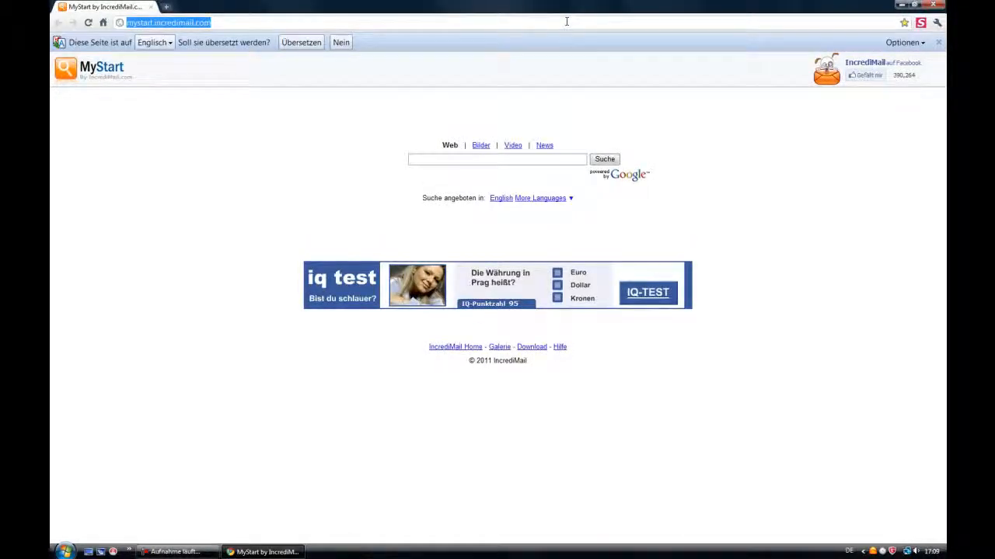
{"action": "type", "text": "youtube"}
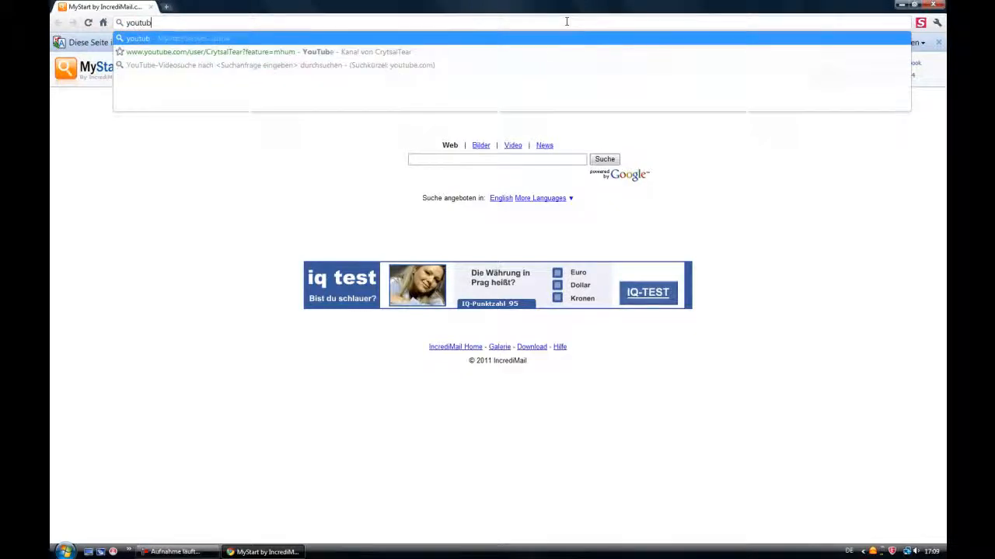
{"action": "key", "text": "Return"}
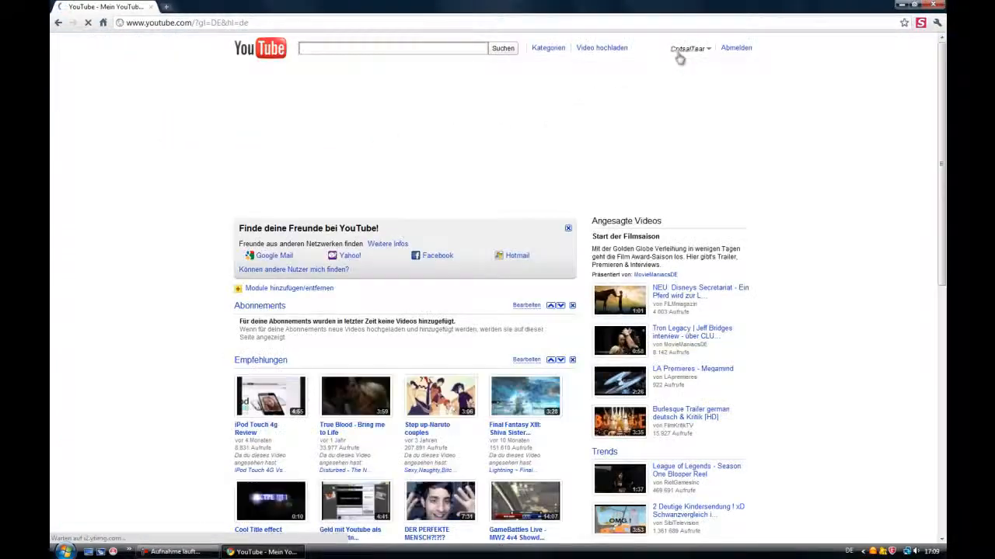
Open the signed-in account's own channel page and scroll down through it
{"action": "left_click", "coordinate": [685, 51]}
{"action": "left_click", "coordinate": [654, 65]}
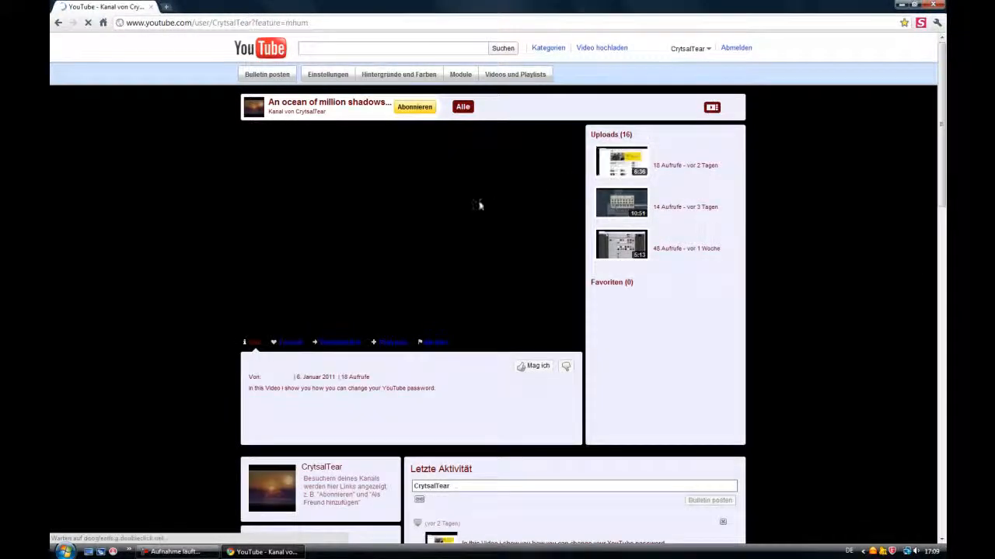
{"action": "scroll", "coordinate": [707, 248], "scroll_direction": "down", "scroll_amount": 12}
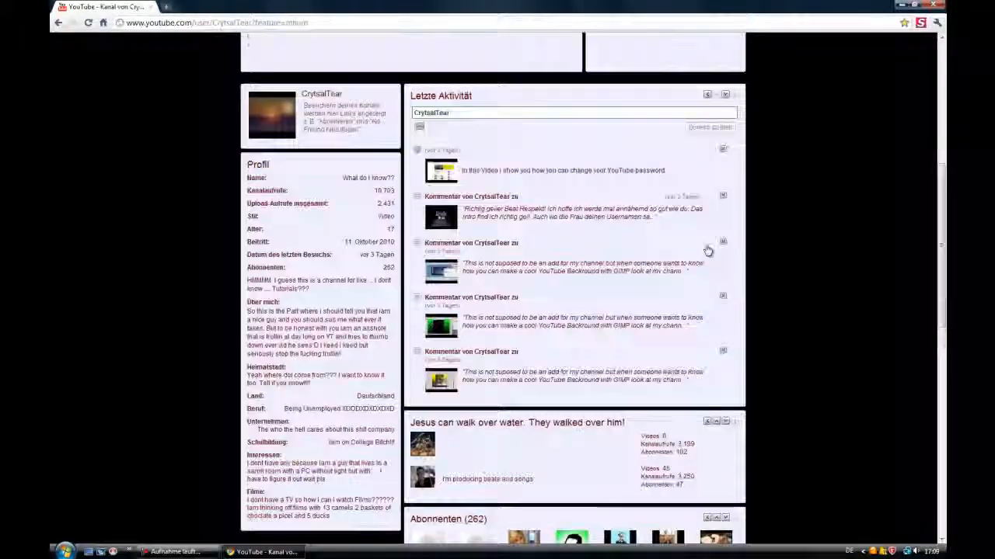
Open the channel's background and colour settings and show the advanced options
{"action": "scroll", "coordinate": [705, 196], "scroll_direction": "down", "scroll_amount": 2}
{"action": "scroll", "coordinate": [857, 299], "scroll_direction": "up", "scroll_amount": 14}
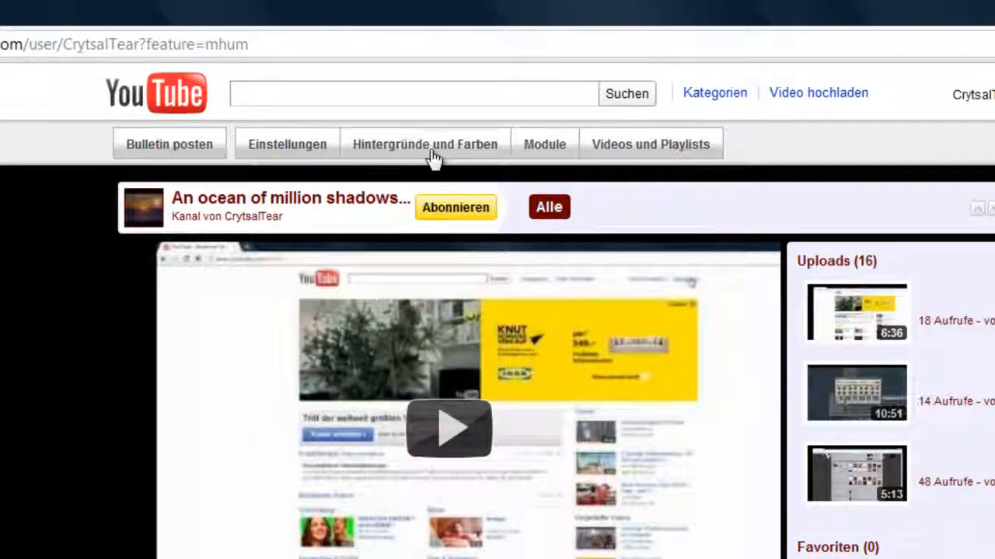
{"action": "left_click", "coordinate": [433, 157]}
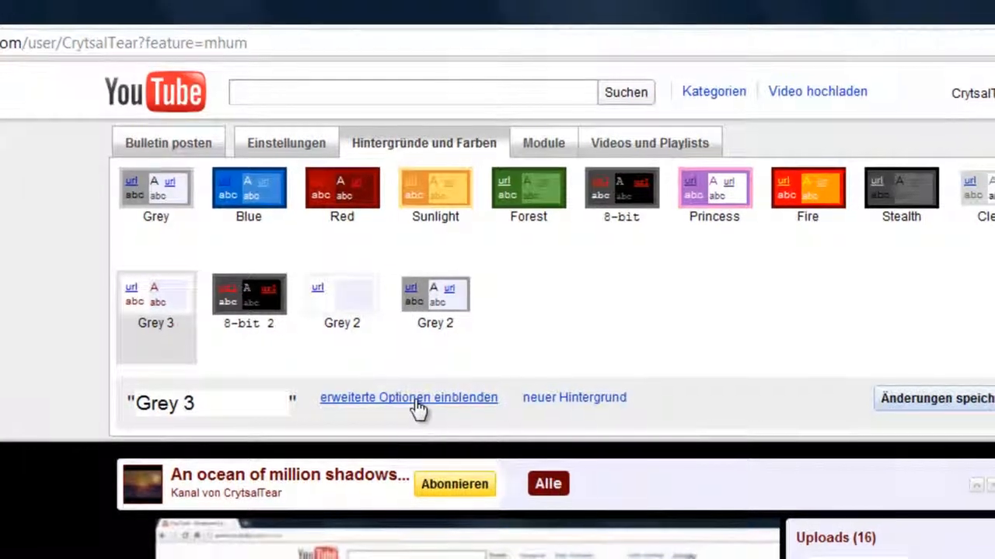
{"action": "left_click", "coordinate": [418, 399]}
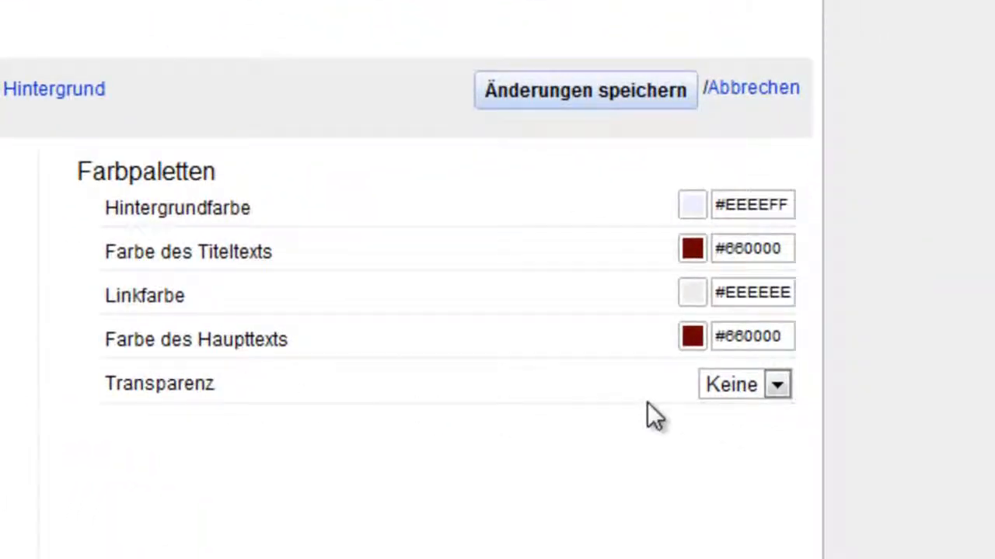
Set the colour palette transparency to 100% and scroll through the channel preview
{"action": "left_click", "coordinate": [775, 388]}
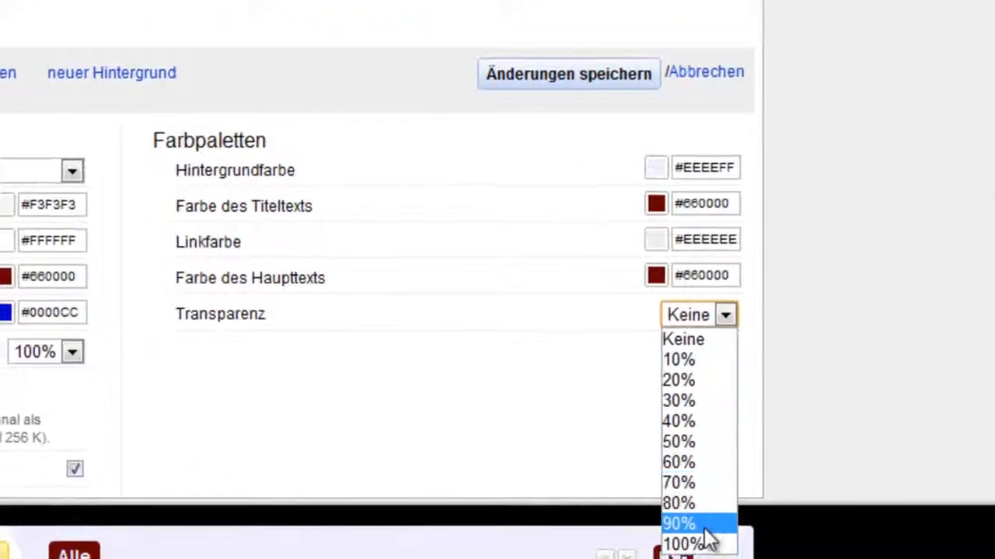
{"action": "left_click", "coordinate": [703, 547]}
{"action": "scroll", "coordinate": [716, 384], "scroll_direction": "down", "scroll_amount": 5}
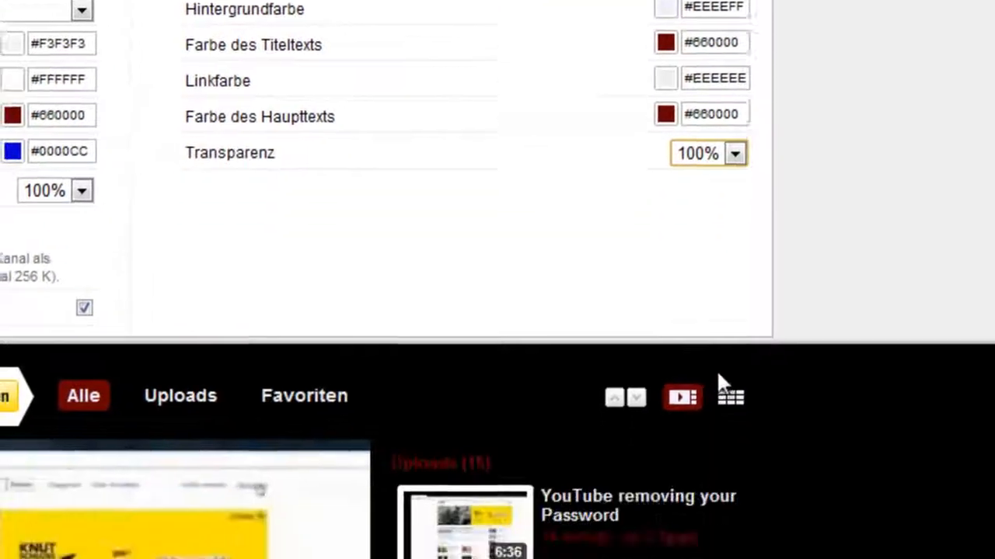
{"action": "scroll", "coordinate": [700, 140], "scroll_direction": "down", "scroll_amount": 10}
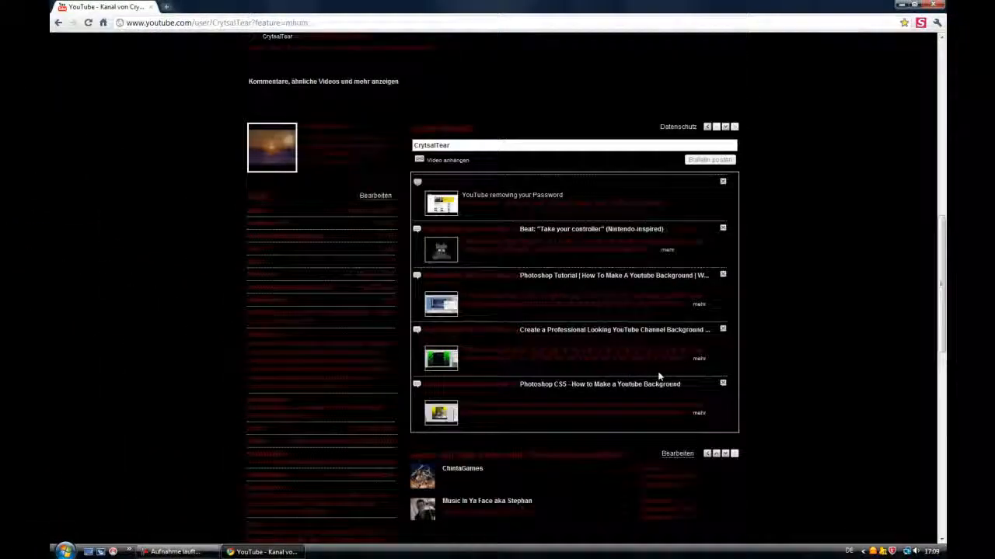
{"action": "scroll", "coordinate": [658, 377], "scroll_direction": "down", "scroll_amount": 2}
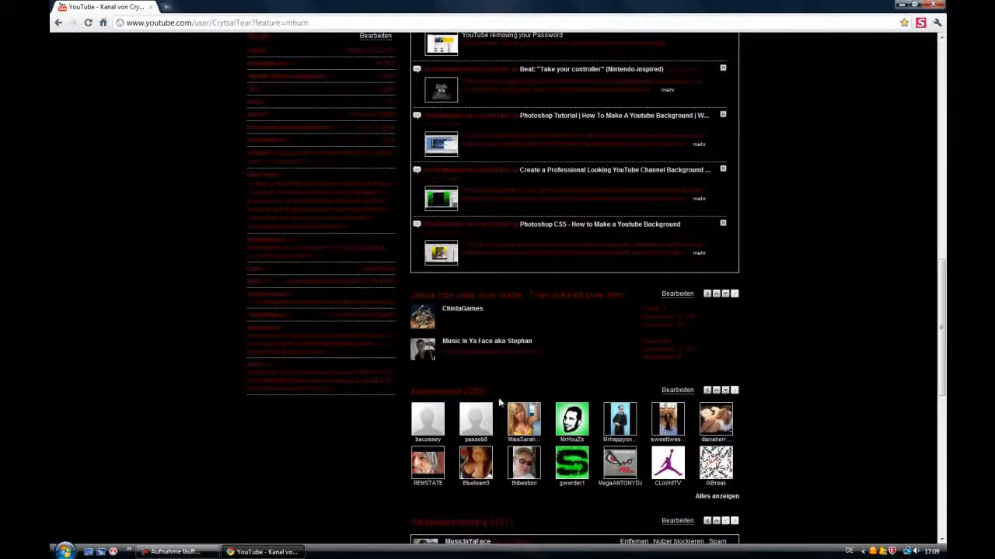
{"action": "scroll", "coordinate": [499, 403], "scroll_direction": "down", "scroll_amount": 7}
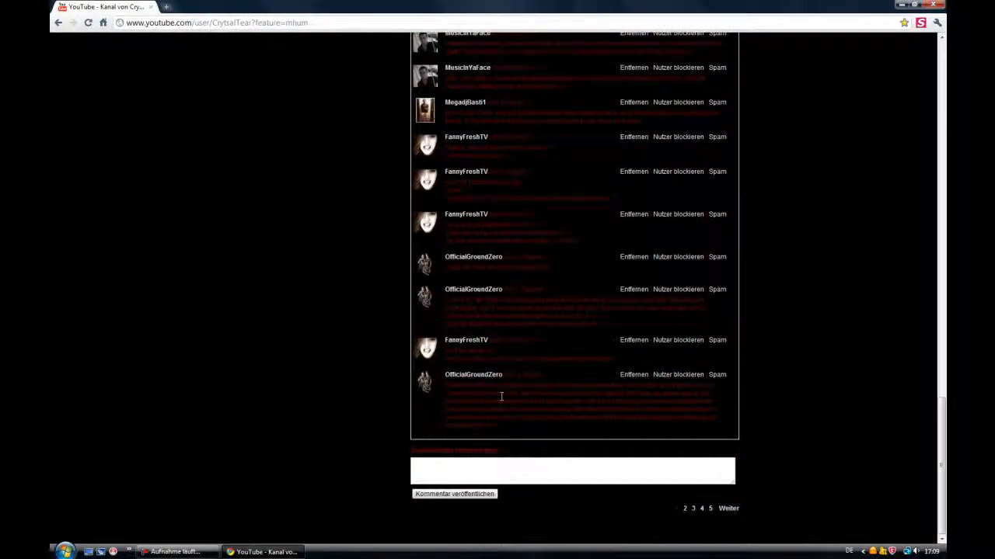
{"action": "scroll", "coordinate": [501, 396], "scroll_direction": "up", "scroll_amount": 20}
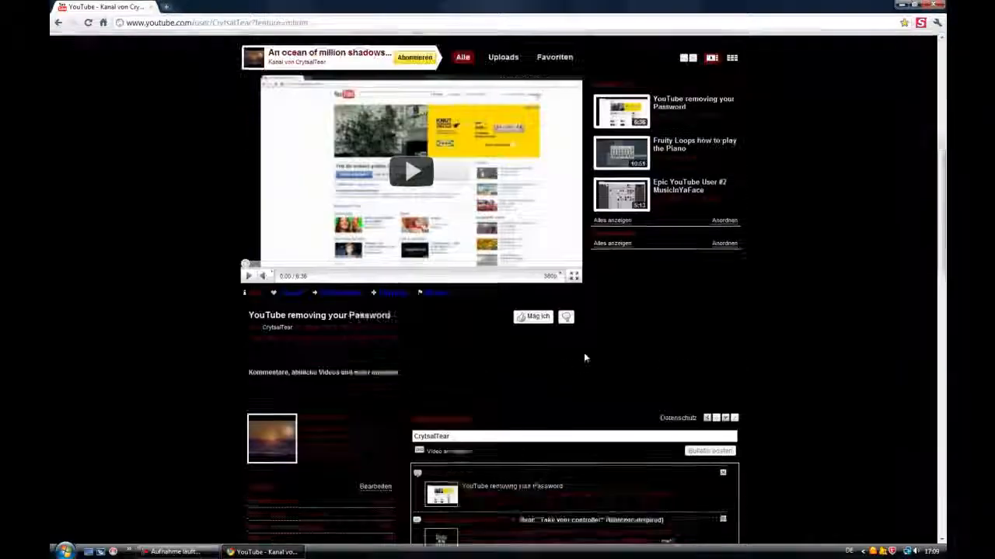
{"action": "scroll", "coordinate": [584, 353], "scroll_direction": "up", "scroll_amount": 5}
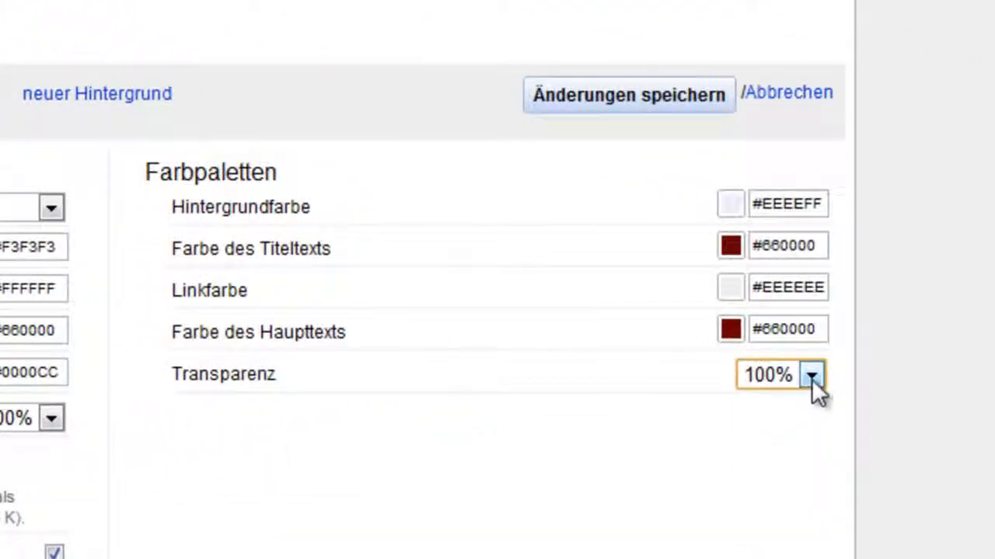
Set the palette transparency back to Keine and turn off background repeating
{"action": "left_click", "coordinate": [811, 377]}
{"action": "left_click", "coordinate": [771, 403]}
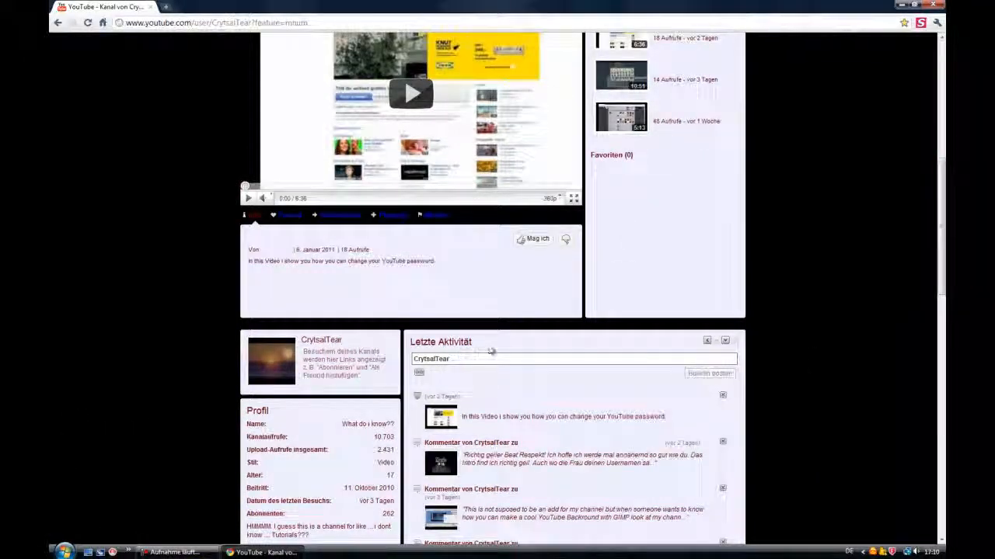
{"action": "scroll", "coordinate": [675, 302], "scroll_direction": "up", "scroll_amount": 5}
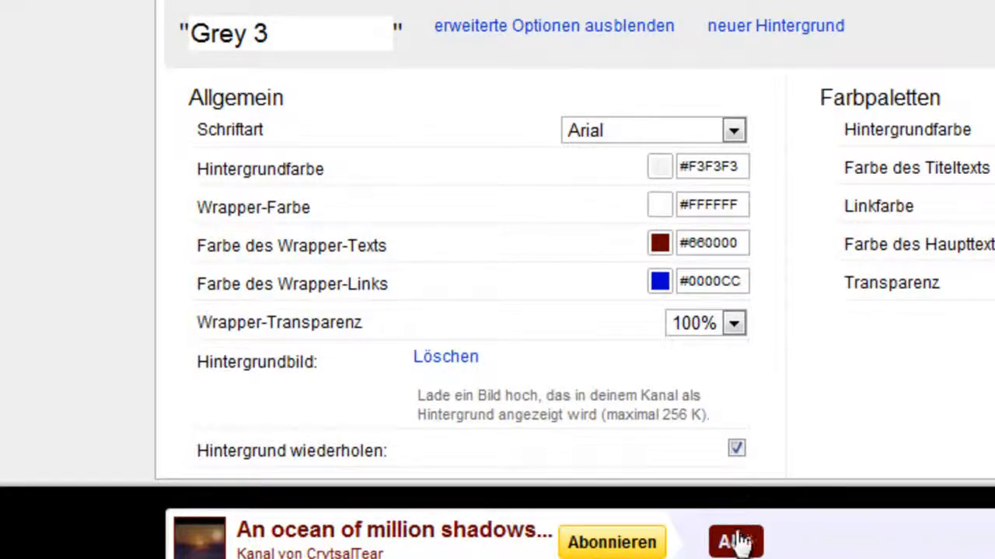
{"action": "left_click", "coordinate": [736, 450]}
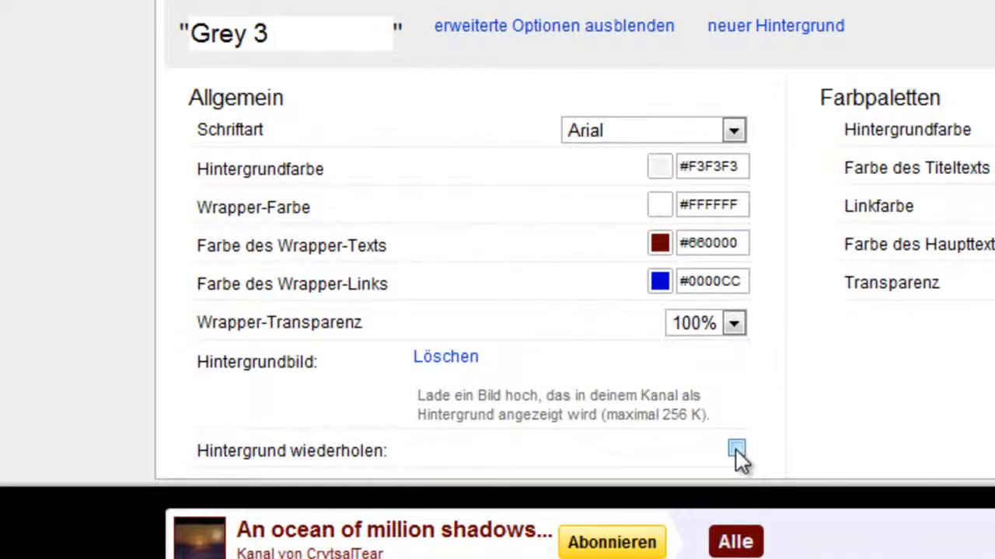
Scroll through the channel preview to inspect the changed settings
{"action": "scroll", "coordinate": [755, 456], "scroll_direction": "down", "scroll_amount": 7}
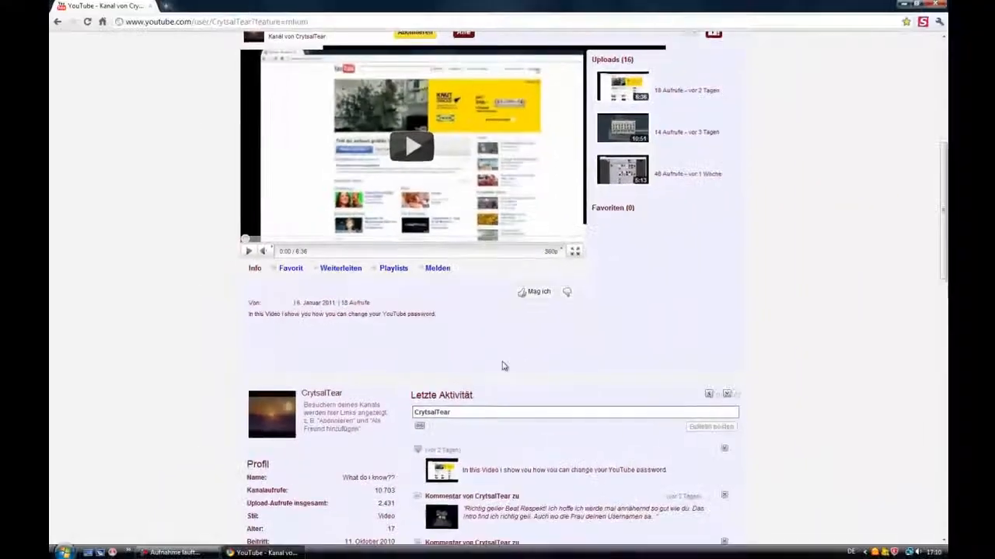
{"action": "scroll", "coordinate": [502, 366], "scroll_direction": "up", "scroll_amount": 2}
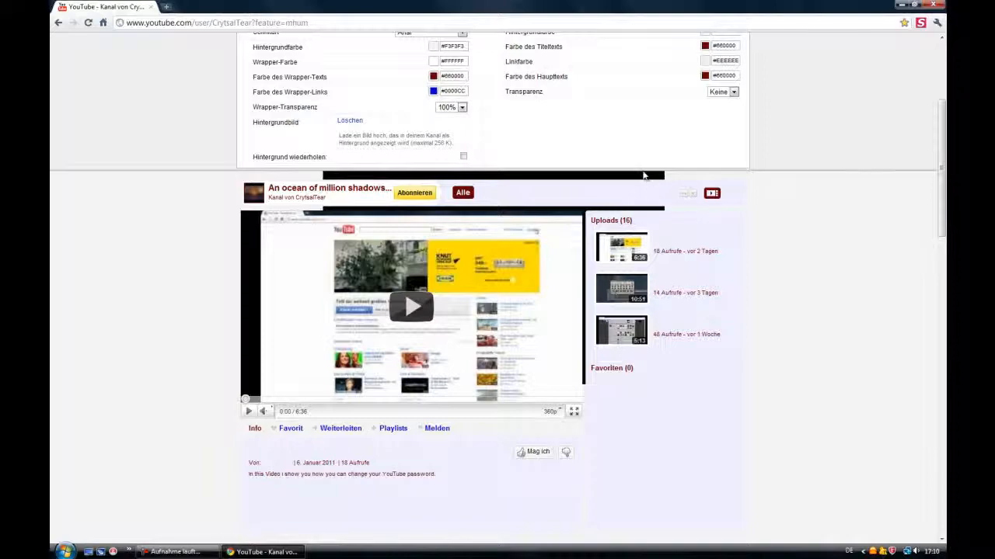
{"action": "scroll", "coordinate": [534, 232], "scroll_direction": "up", "scroll_amount": 1}
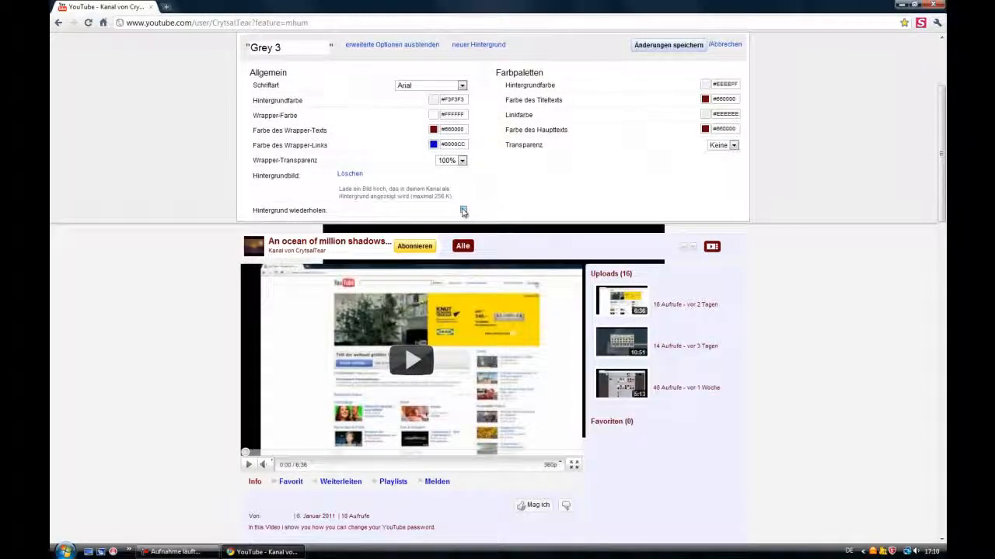
{"action": "scroll", "coordinate": [723, 372], "scroll_direction": "down", "scroll_amount": 9}
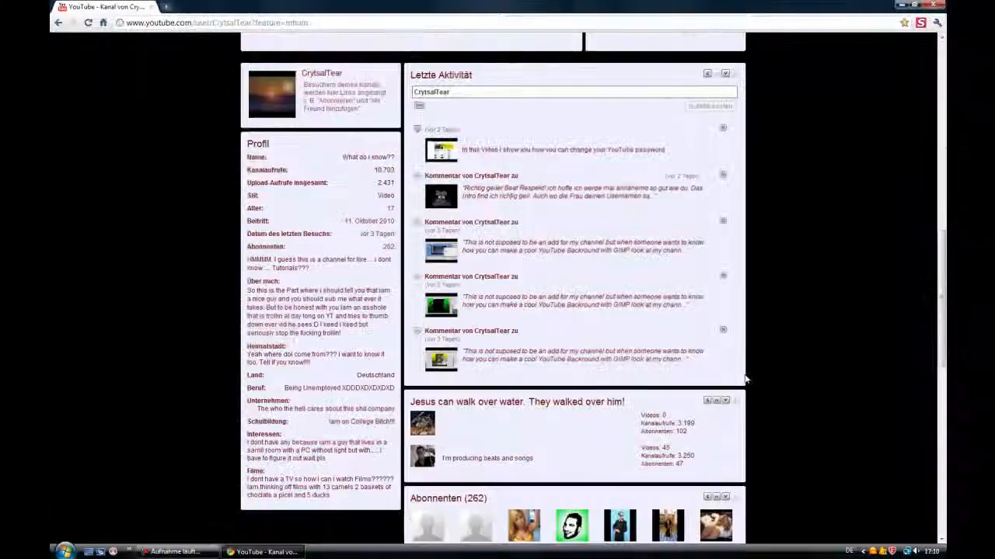
{"action": "scroll", "coordinate": [744, 379], "scroll_direction": "down", "scroll_amount": 10}
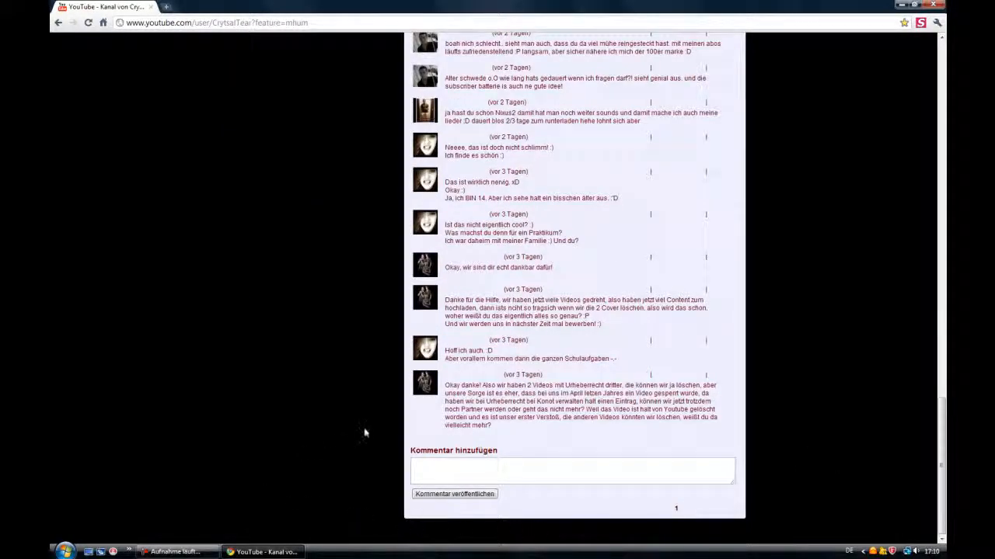
{"action": "scroll", "coordinate": [352, 428], "scroll_direction": "up", "scroll_amount": 6}
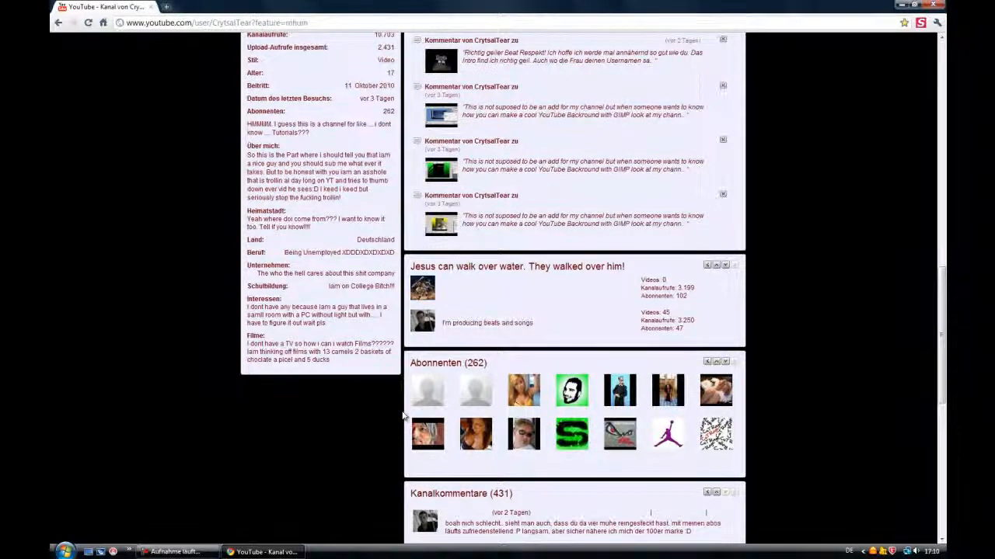
{"action": "scroll", "coordinate": [404, 420], "scroll_direction": "up", "scroll_amount": 5}
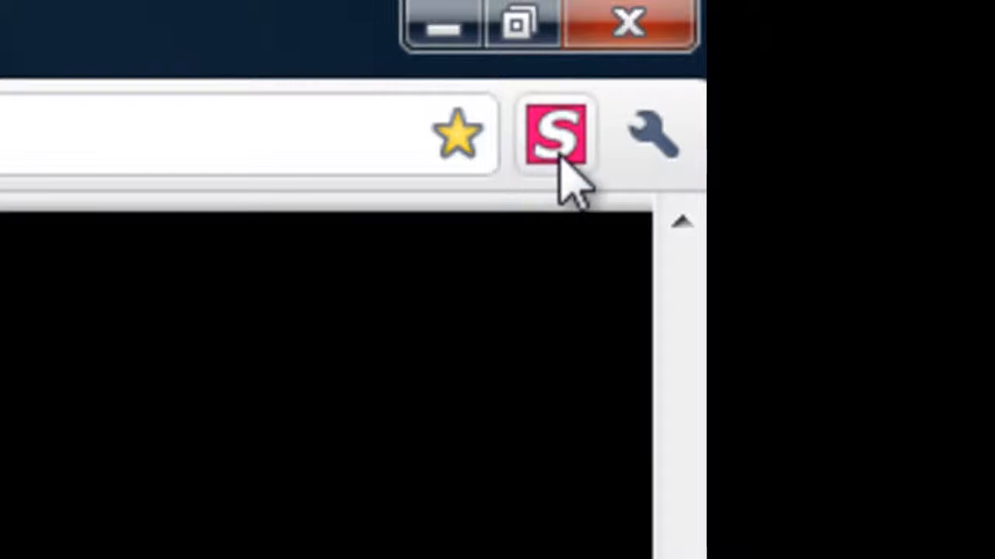
Search for google from the browser's address bar
{"action": "left_click", "coordinate": [182, 122]}
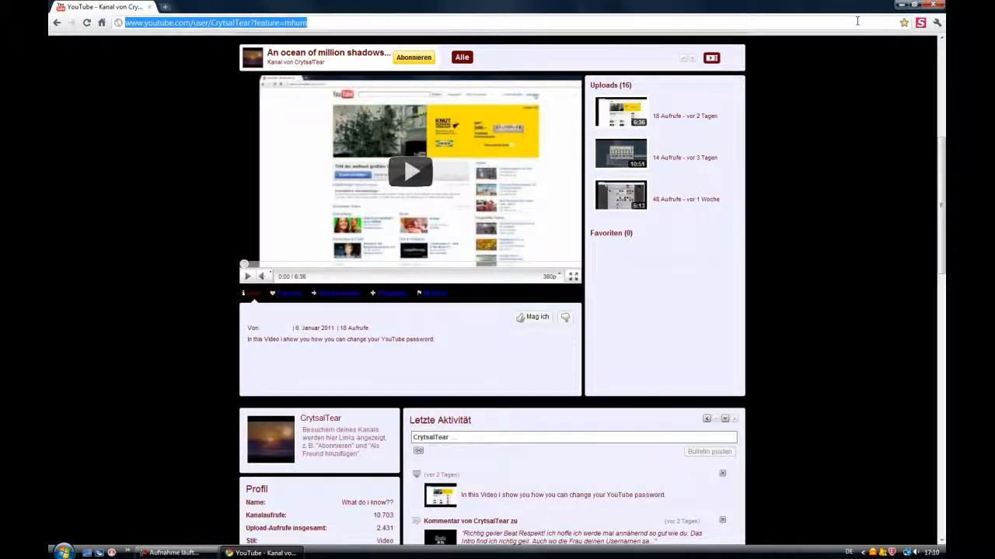
{"action": "type", "text": "google"}
{"action": "key", "text": "Return"}
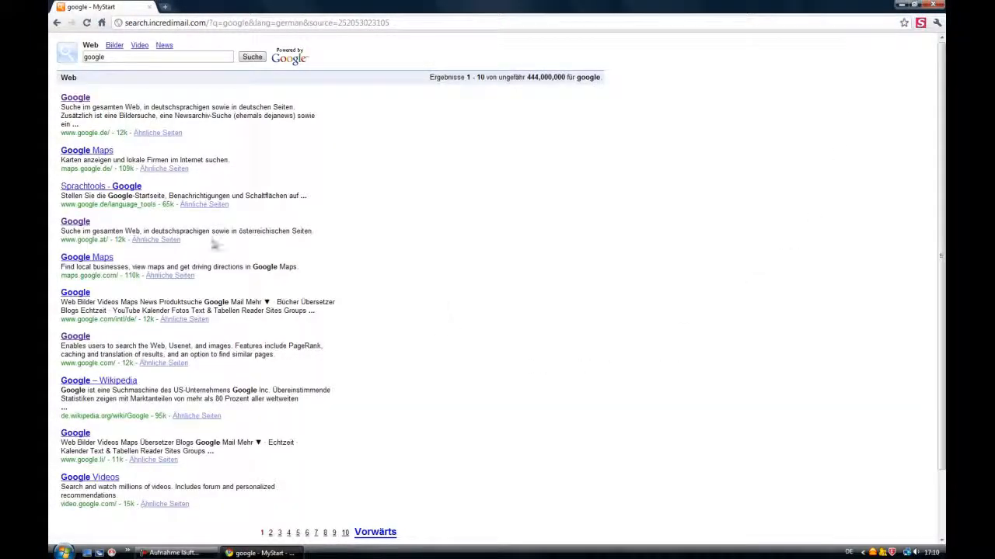
Open Google, search for fireshot, and open the screenshot-program.com FireShot page
{"action": "left_click", "coordinate": [77, 101]}
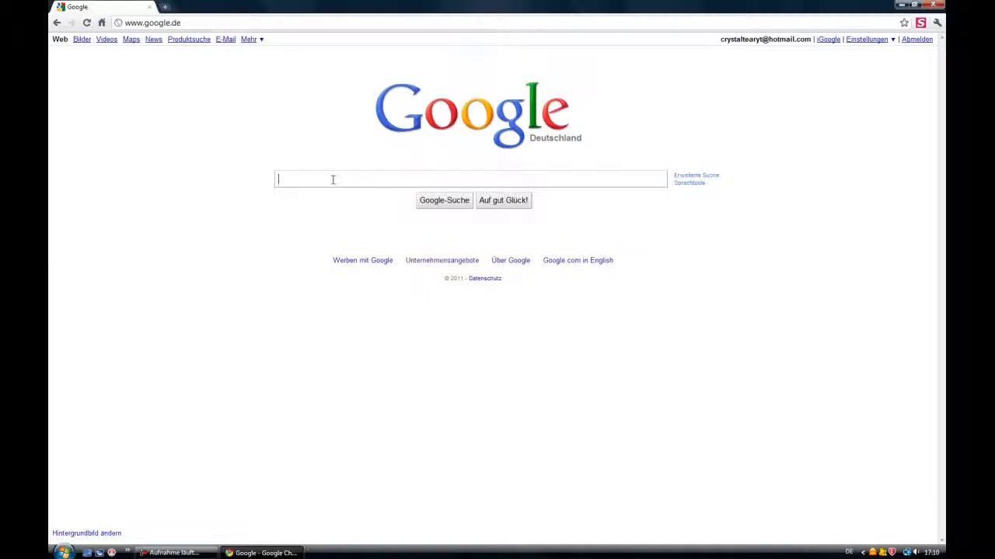
{"action": "type", "text": "fireshot"}
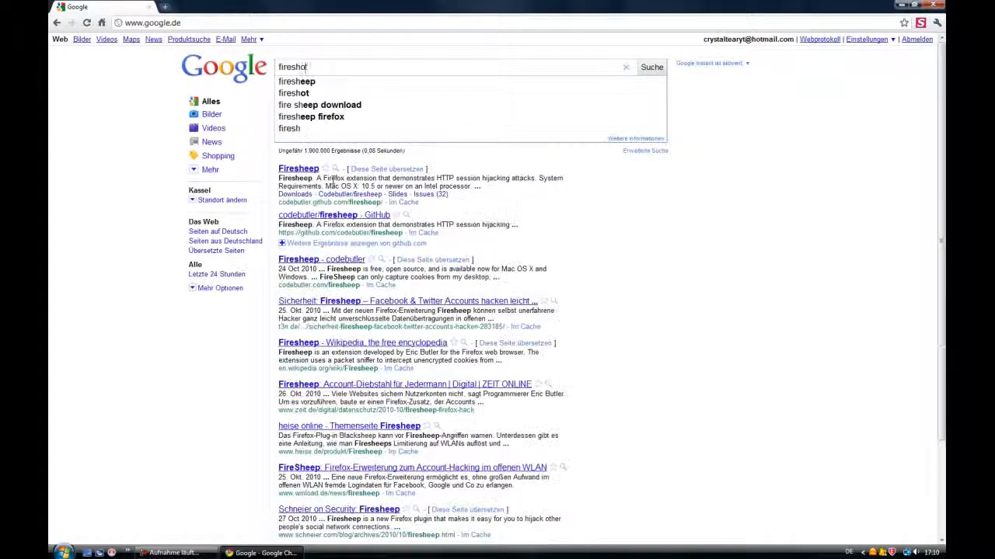
{"action": "key", "text": "Return"}
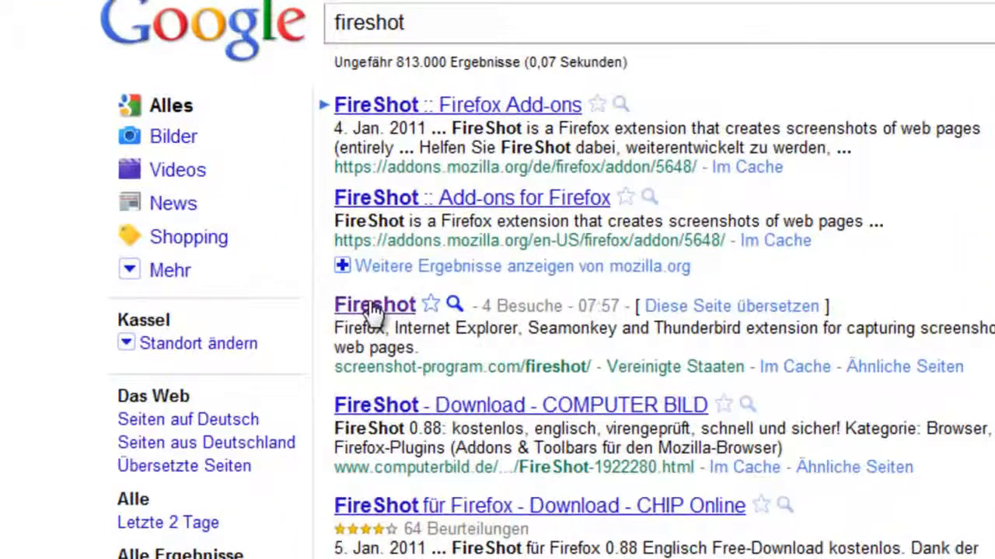
{"action": "left_click", "coordinate": [376, 305]}
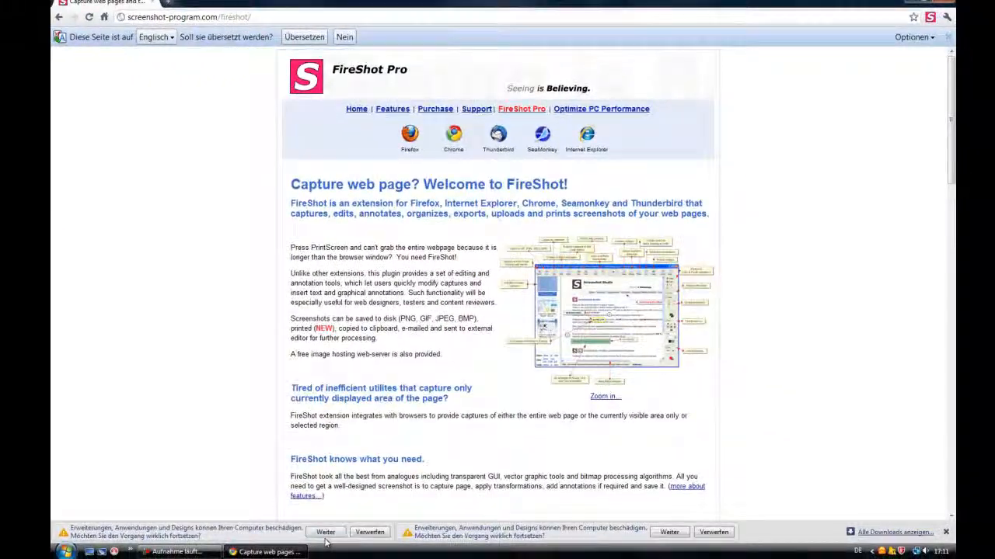
{"action": "left_click", "coordinate": [325, 532]}
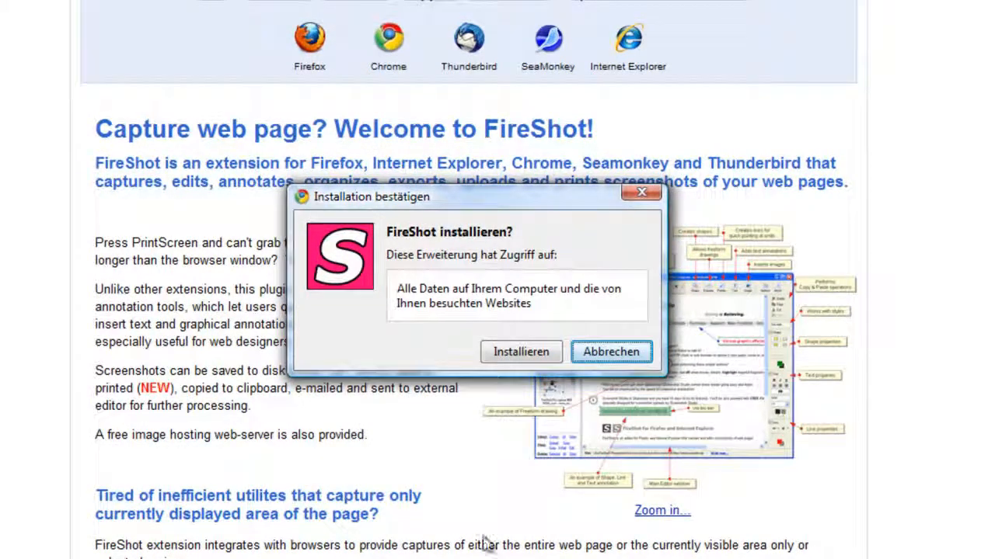
{"action": "left_click_drag", "start_coordinate": [568, 194], "coordinate": [568, 194]}
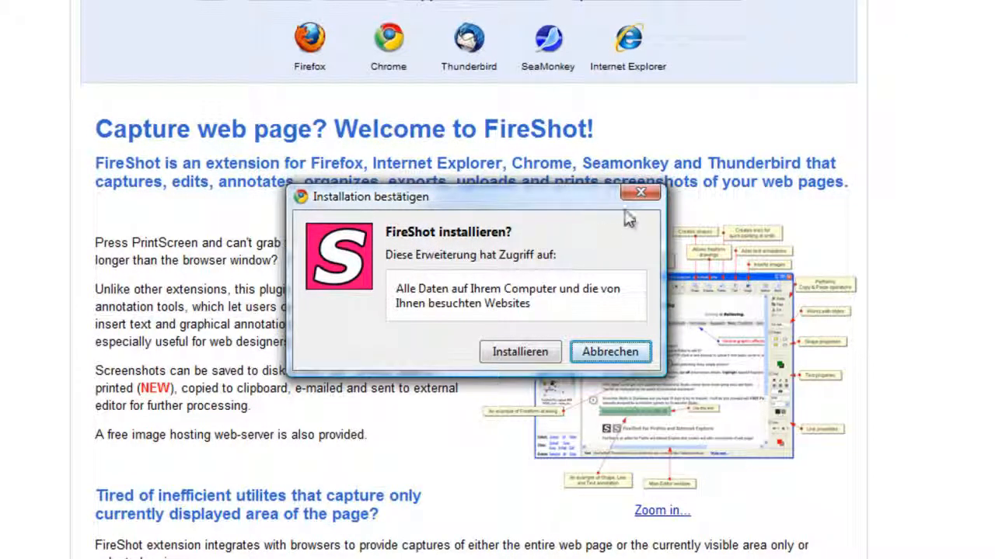
{"action": "left_click", "coordinate": [639, 191]}
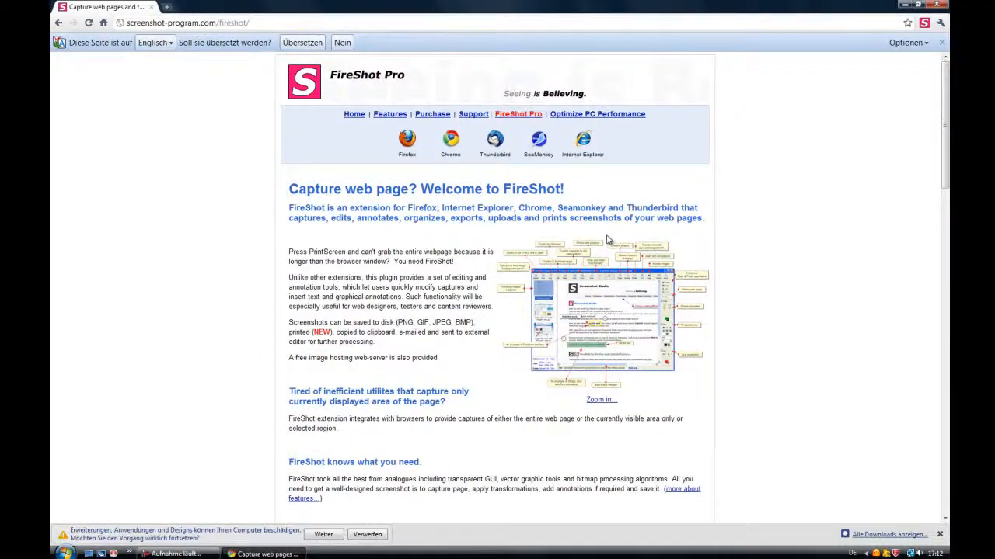
Close Chrome and launch Mozilla Firefox from the desktop
{"action": "left_click", "coordinate": [941, 6]}
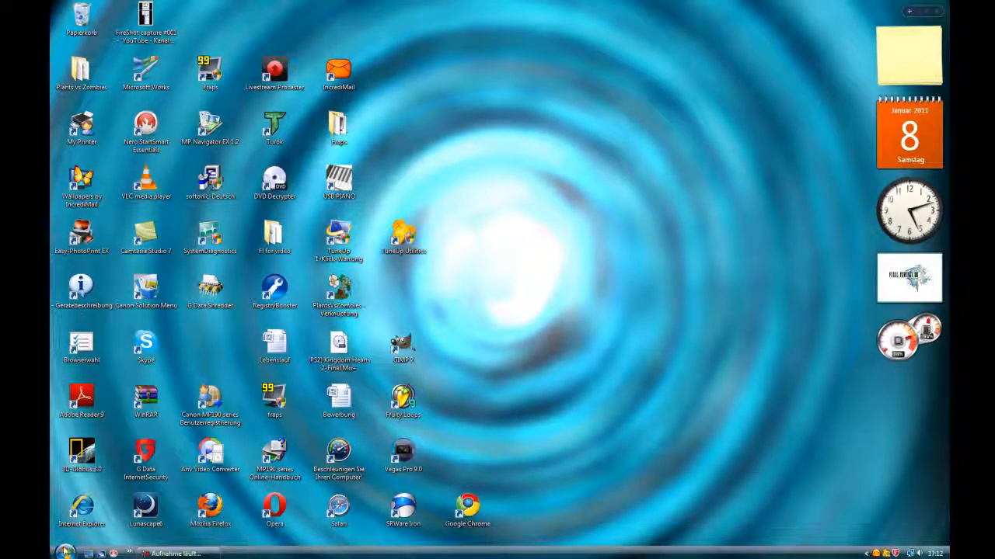
{"action": "left_click", "coordinate": [65, 552]}
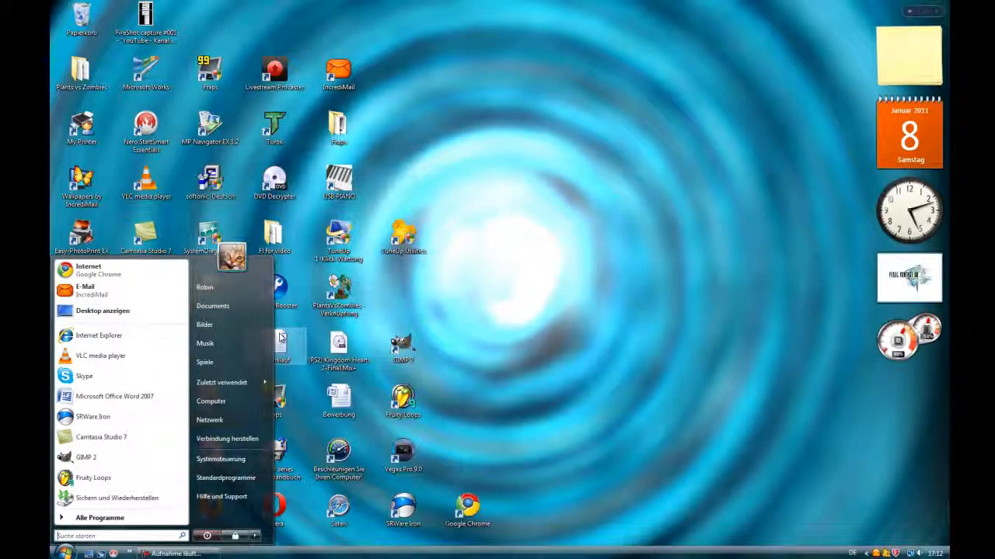
{"action": "left_click", "coordinate": [630, 363]}
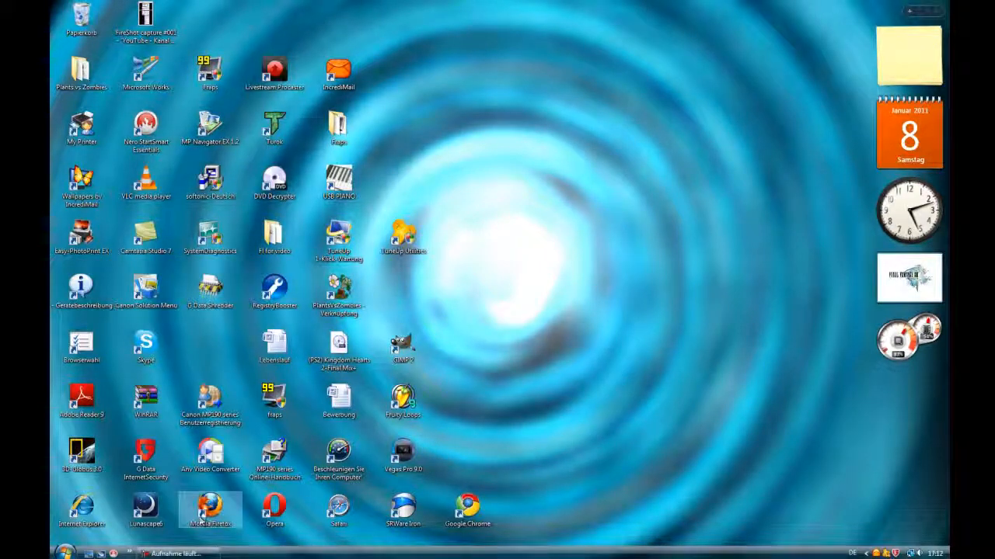
{"action": "left_click", "coordinate": [203, 515]}
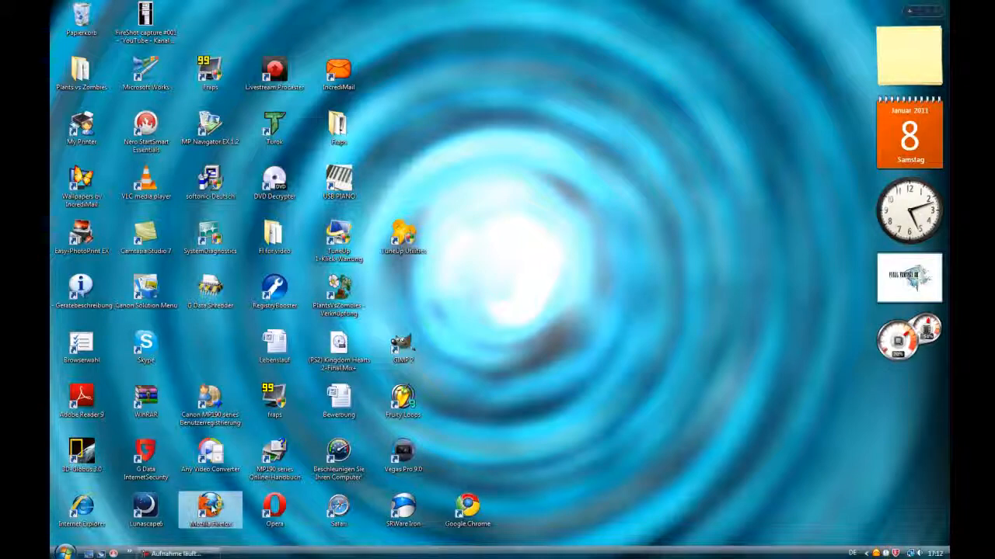
{"action": "left_click", "coordinate": [311, 495]}
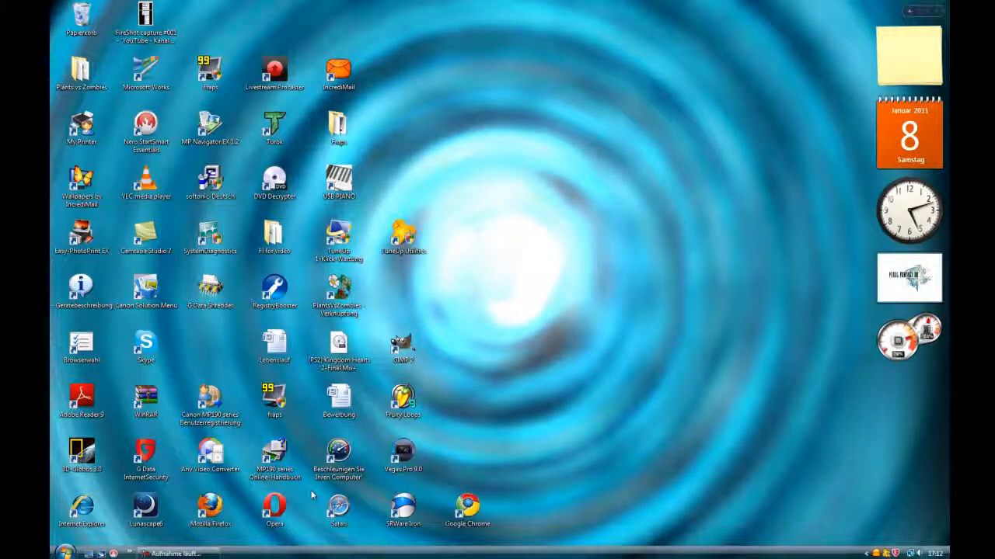
{"action": "left_click", "coordinate": [210, 509]}
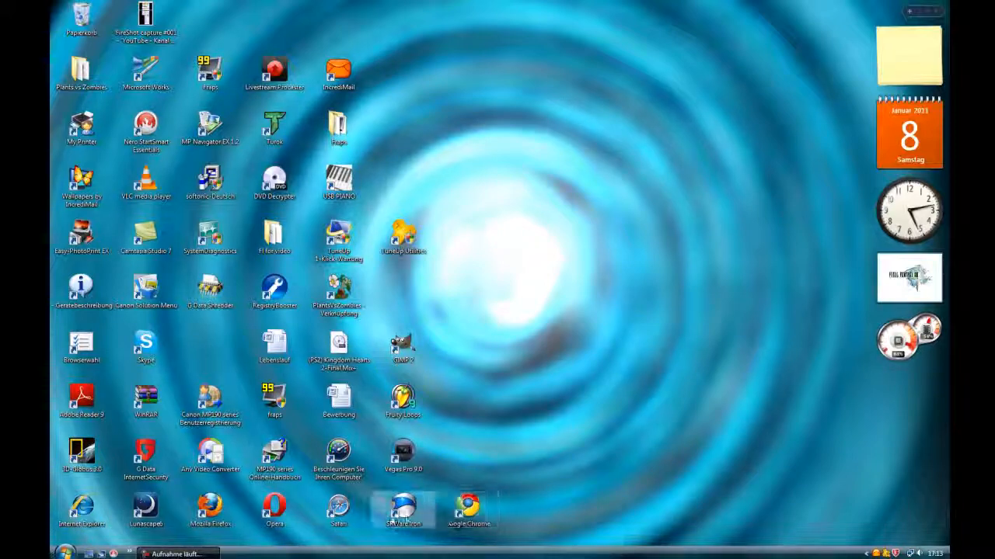
Scroll through the YouTube channel page in Firefox to inspect its layout
{"action": "left_click", "coordinate": [206, 555]}
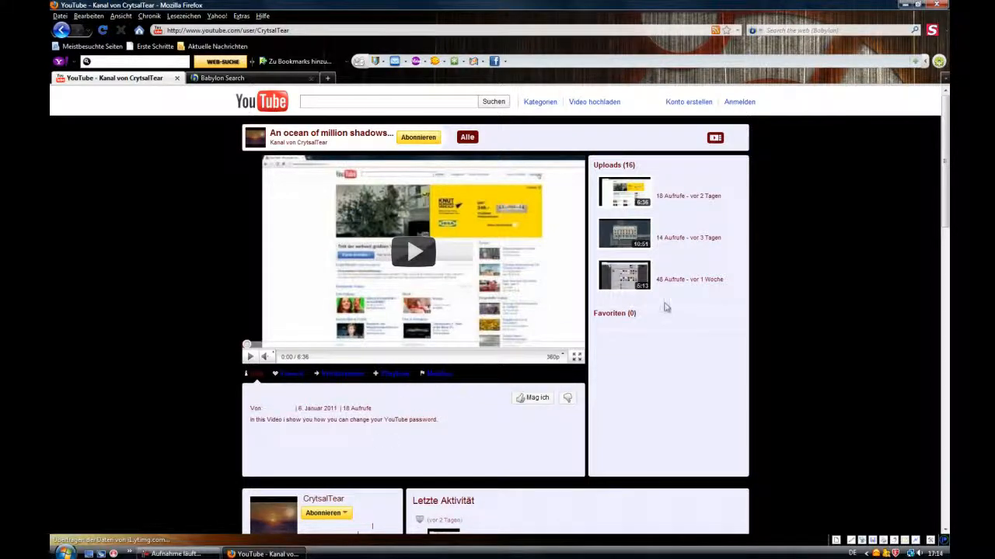
{"action": "scroll", "coordinate": [665, 307], "scroll_direction": "down", "scroll_amount": 15}
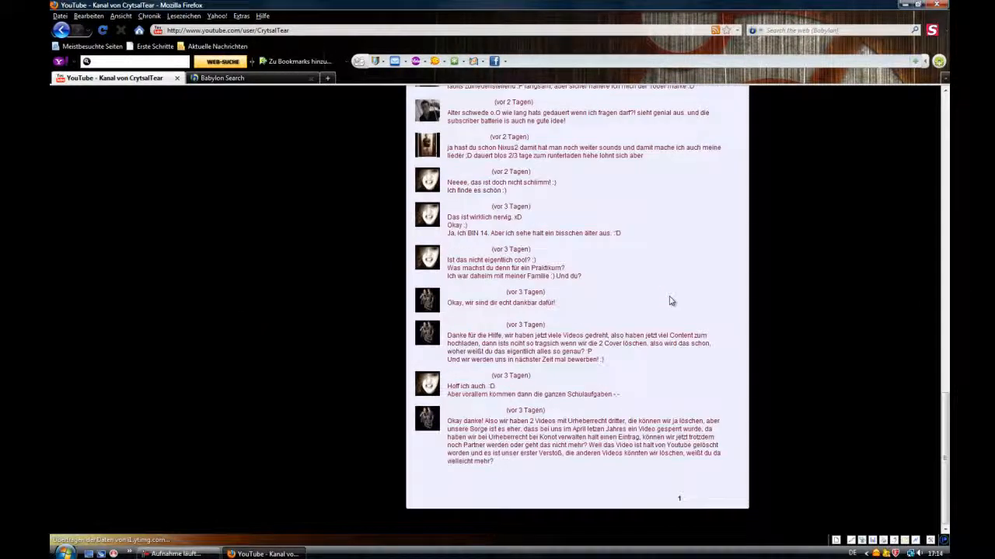
{"action": "scroll", "coordinate": [676, 358], "scroll_direction": "up", "scroll_amount": 15}
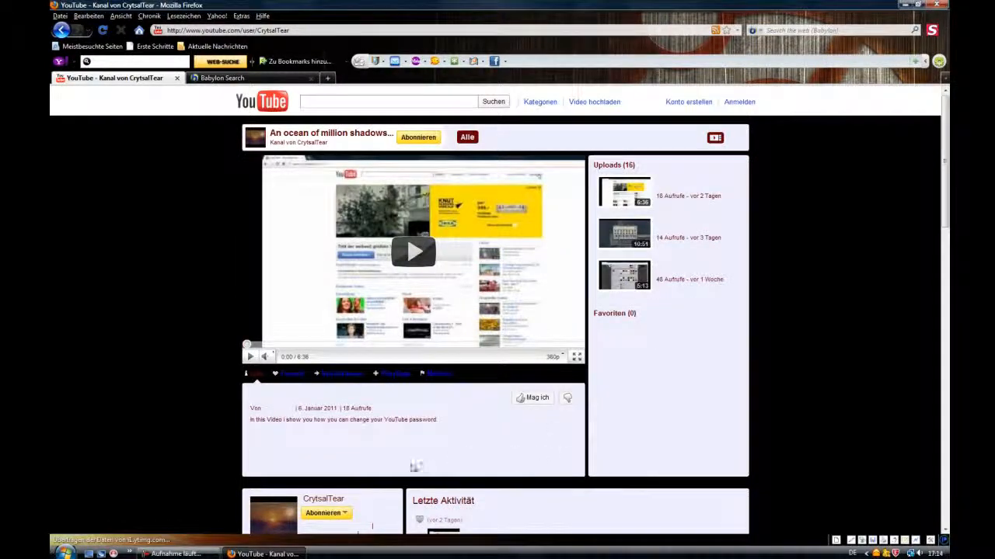
{"action": "scroll", "coordinate": [416, 467], "scroll_direction": "down", "scroll_amount": 3}
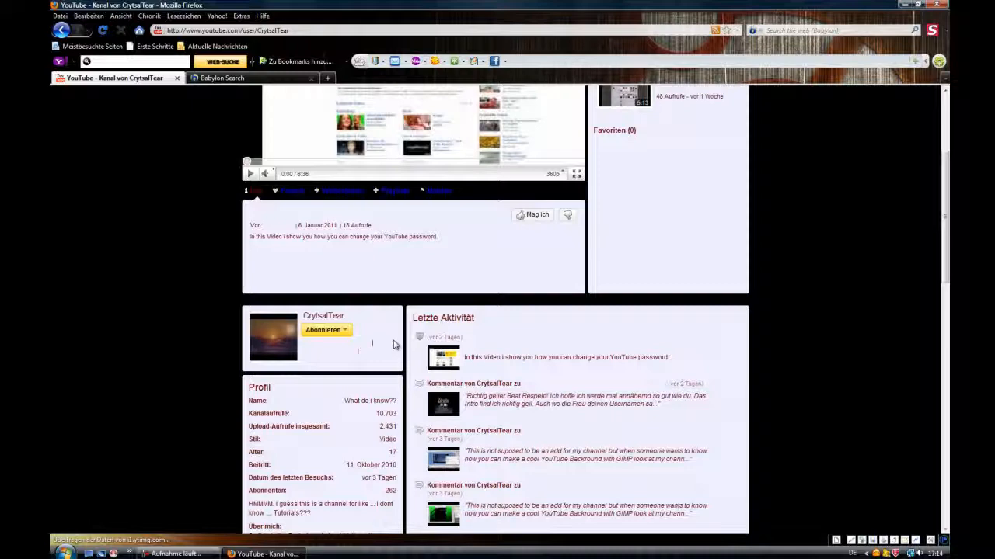
{"action": "scroll", "coordinate": [470, 331], "scroll_direction": "up", "scroll_amount": 3}
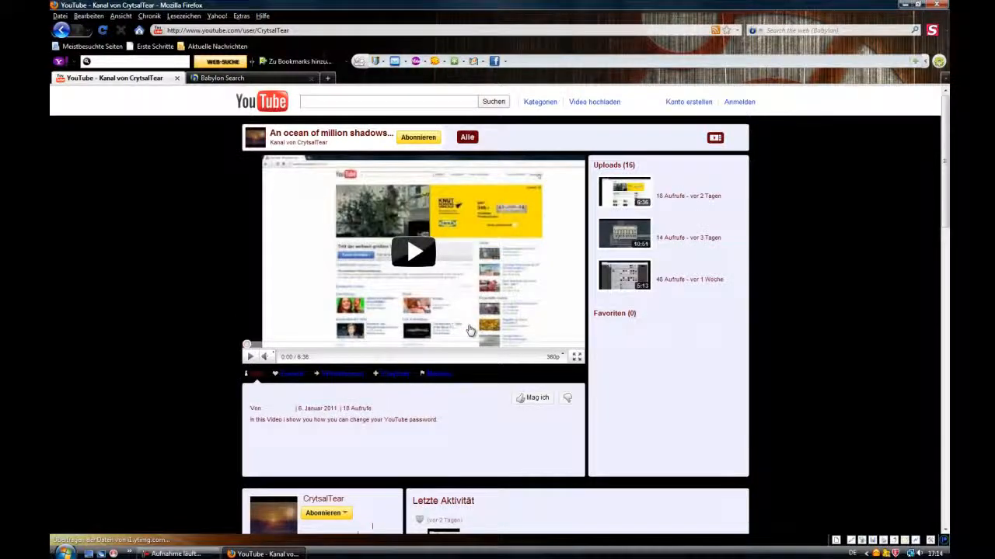
{"action": "scroll", "coordinate": [704, 365], "scroll_direction": "down", "scroll_amount": 3}
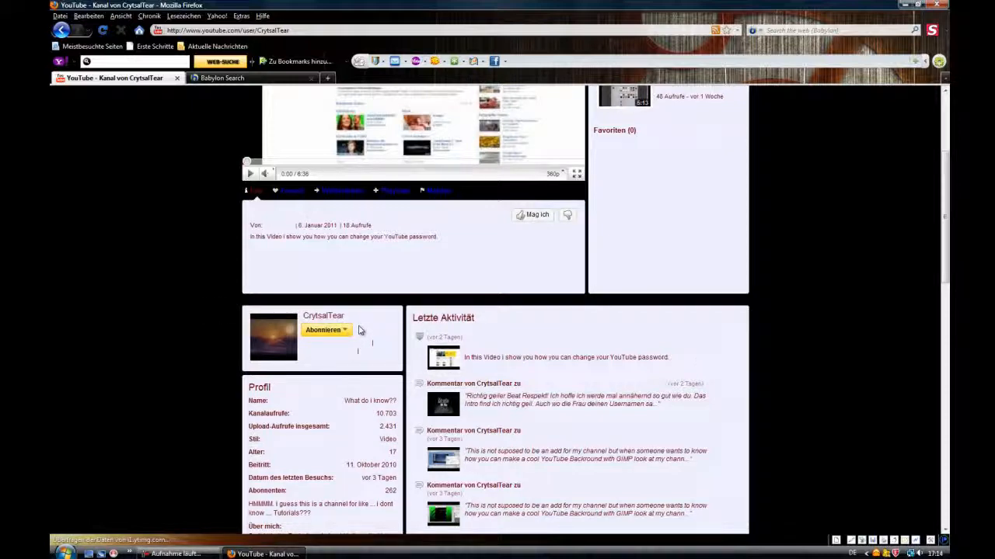
{"action": "scroll", "coordinate": [419, 331], "scroll_direction": "up", "scroll_amount": 4}
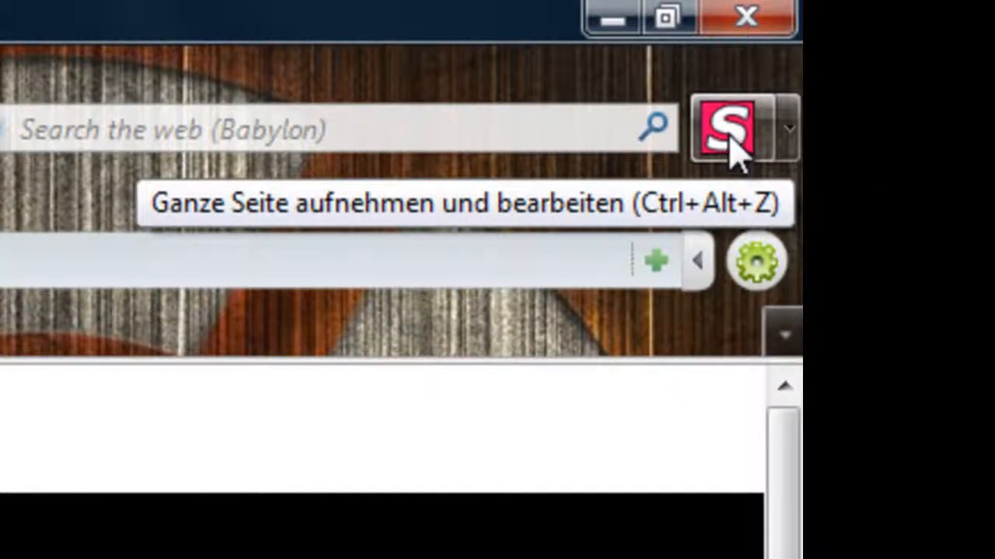
Capture the entire channel page with FireShot and open it in the FireShot editor
{"action": "left_click", "coordinate": [733, 153]}
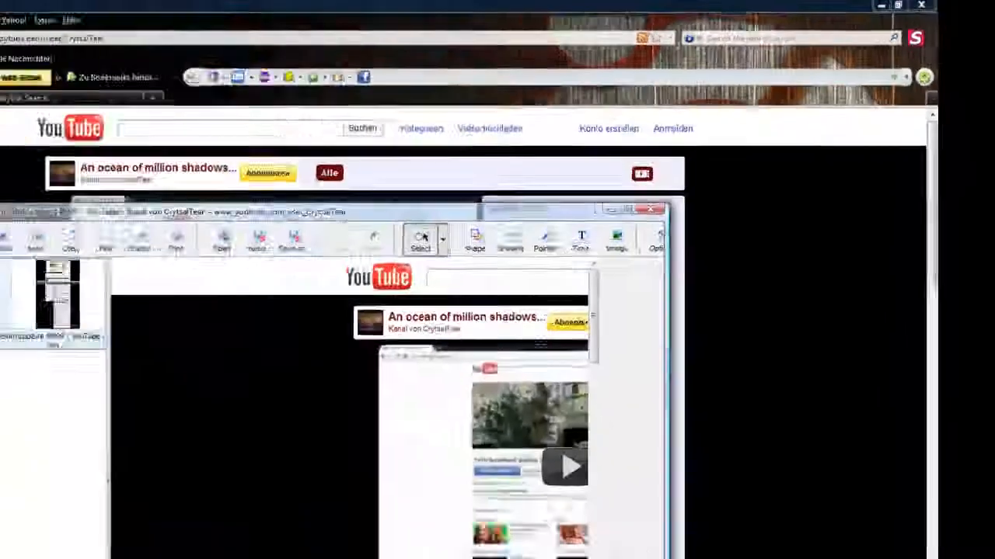
{"action": "scroll", "coordinate": [619, 276], "scroll_direction": "up", "scroll_amount": 5}
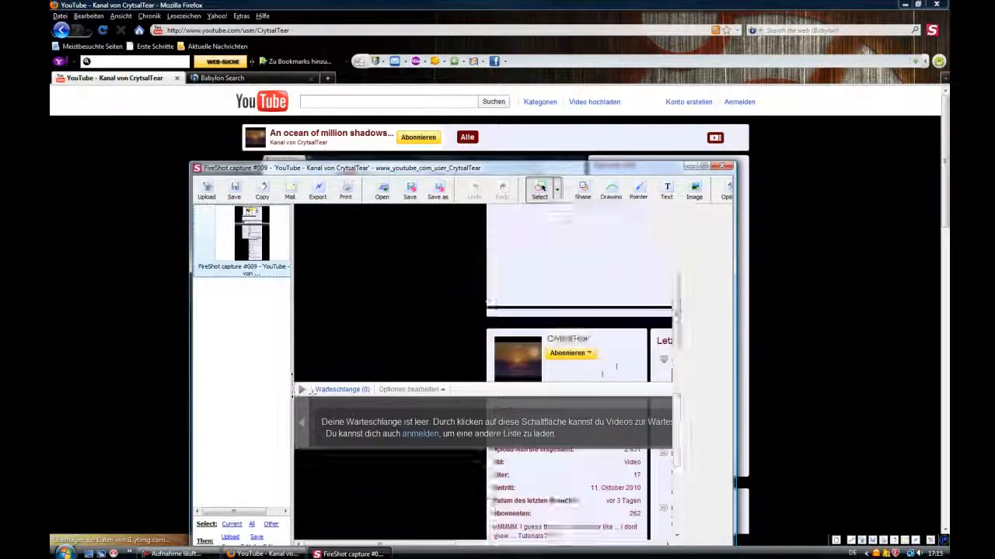
{"action": "scroll", "coordinate": [340, 274], "scroll_direction": "up", "scroll_amount": 5}
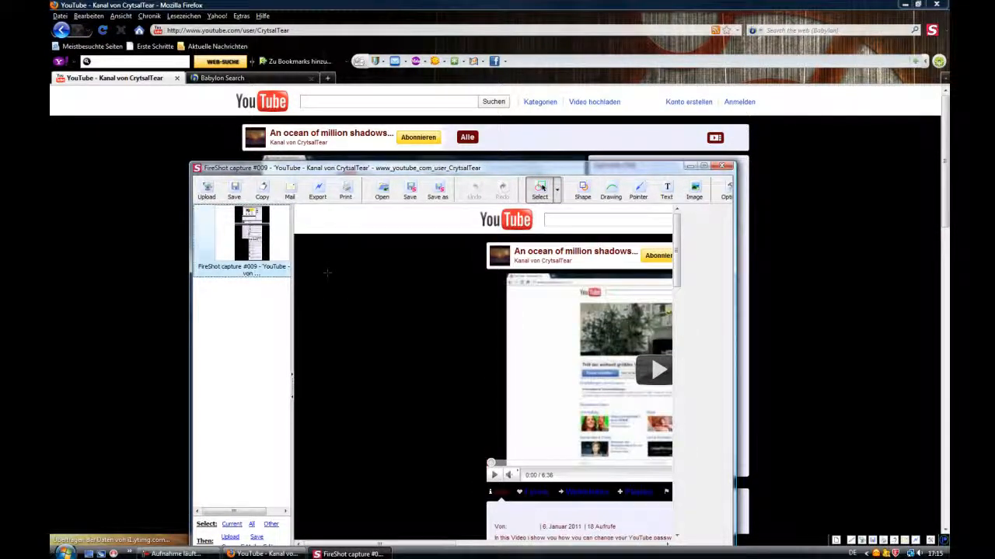
Save the capture as a PNG to the Pictures folder and decline exiting the editor
{"action": "left_click", "coordinate": [233, 192]}
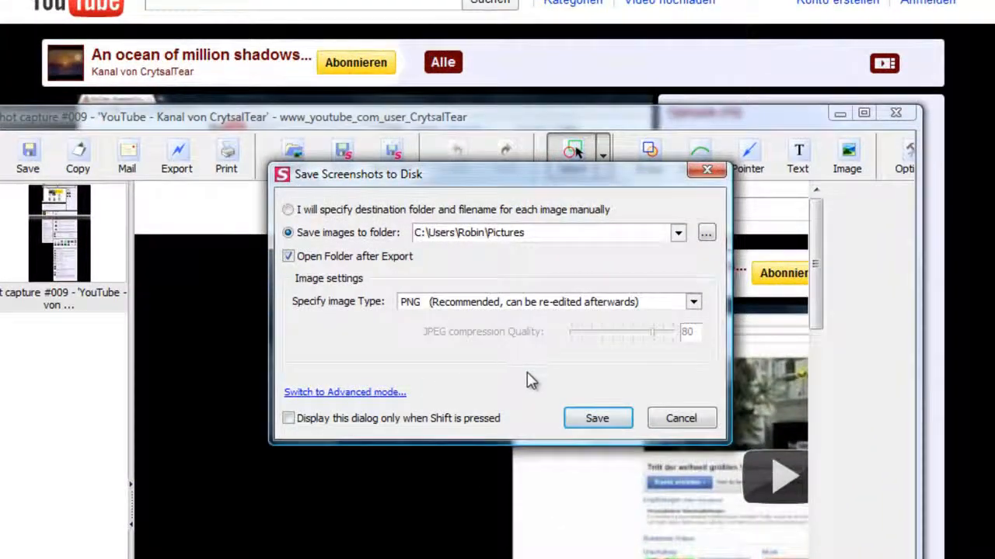
{"action": "left_click", "coordinate": [597, 423]}
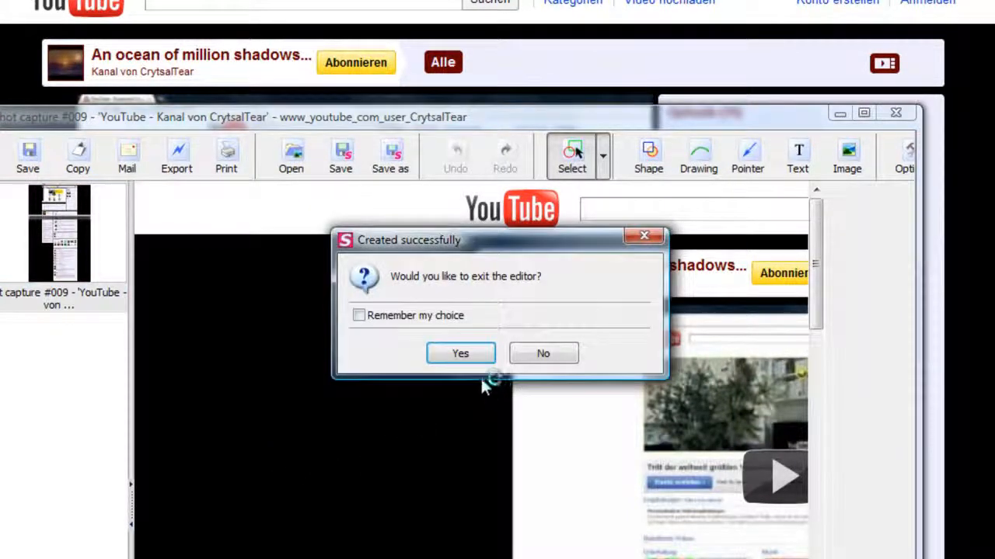
{"action": "left_click", "coordinate": [643, 235]}
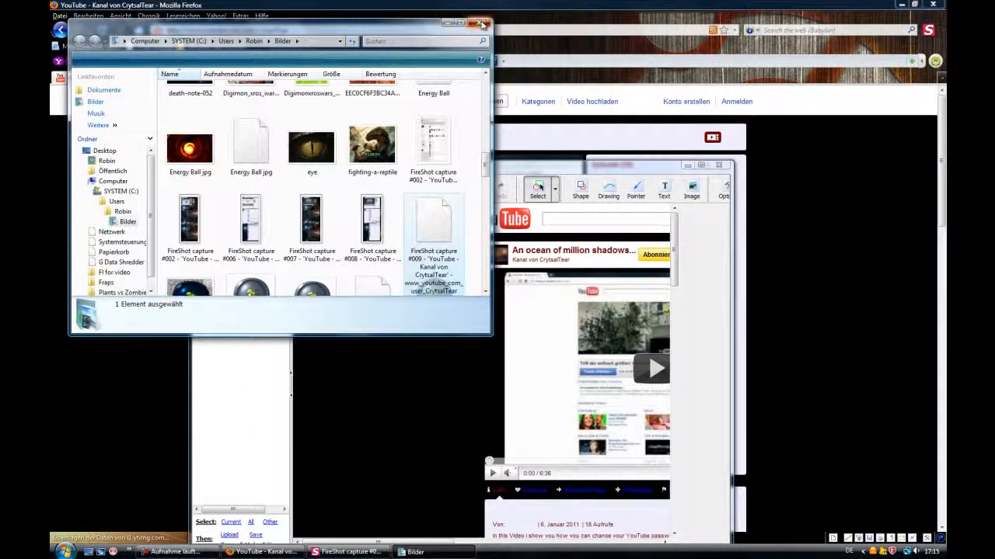
Close the opened Pictures folder and the FireShot editor window
{"action": "left_click", "coordinate": [481, 22]}
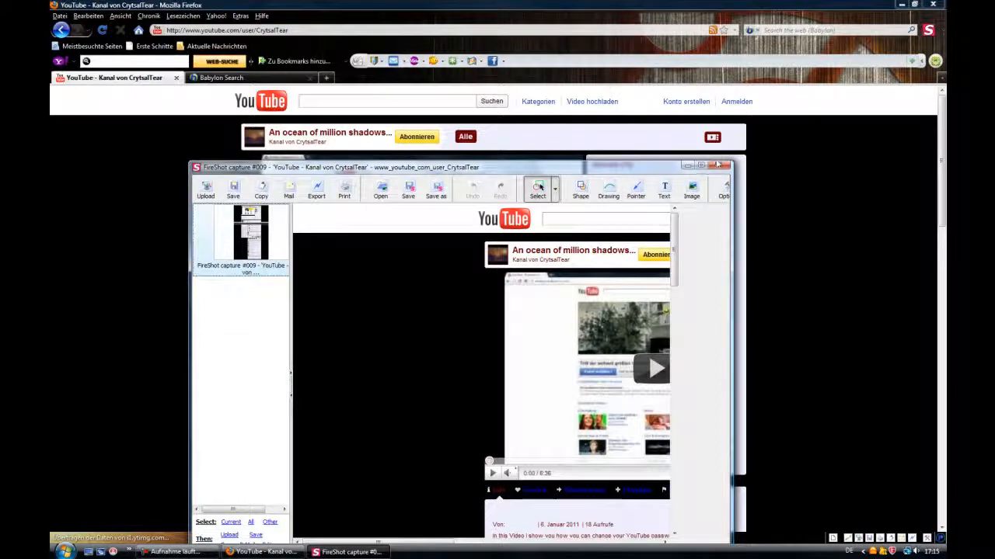
{"action": "left_click", "coordinate": [721, 166]}
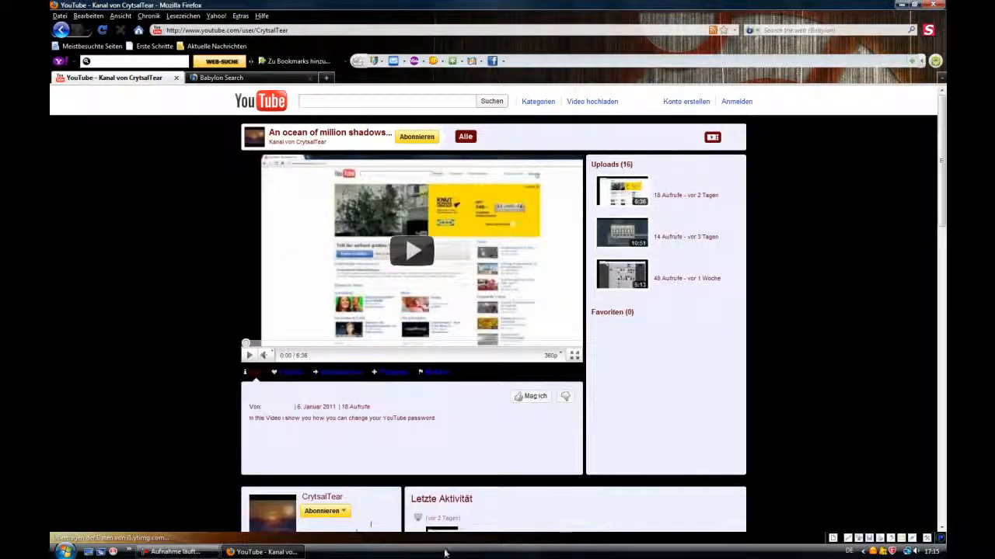
Quit Firefox without saving the open tabs
{"action": "left_click", "coordinate": [933, 6]}
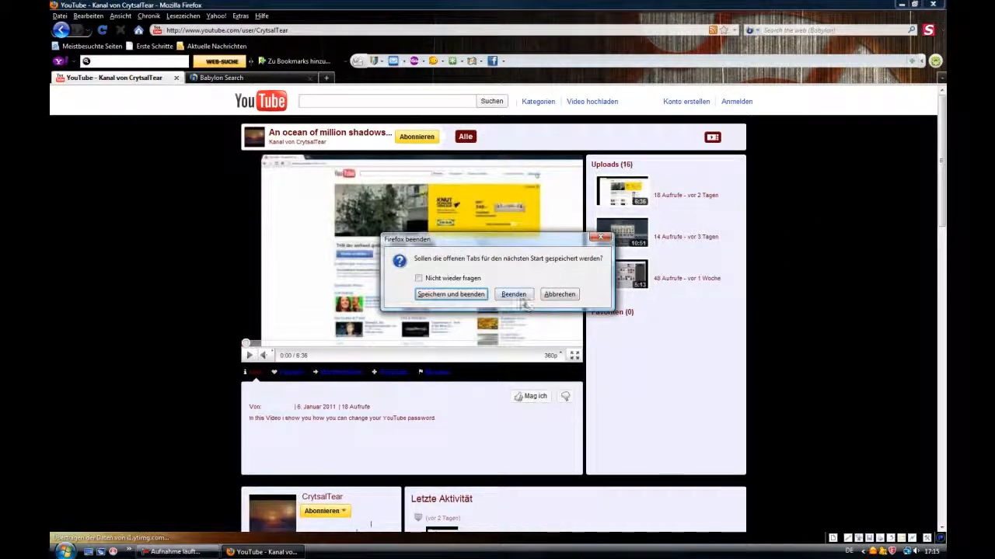
{"action": "left_click", "coordinate": [523, 299]}
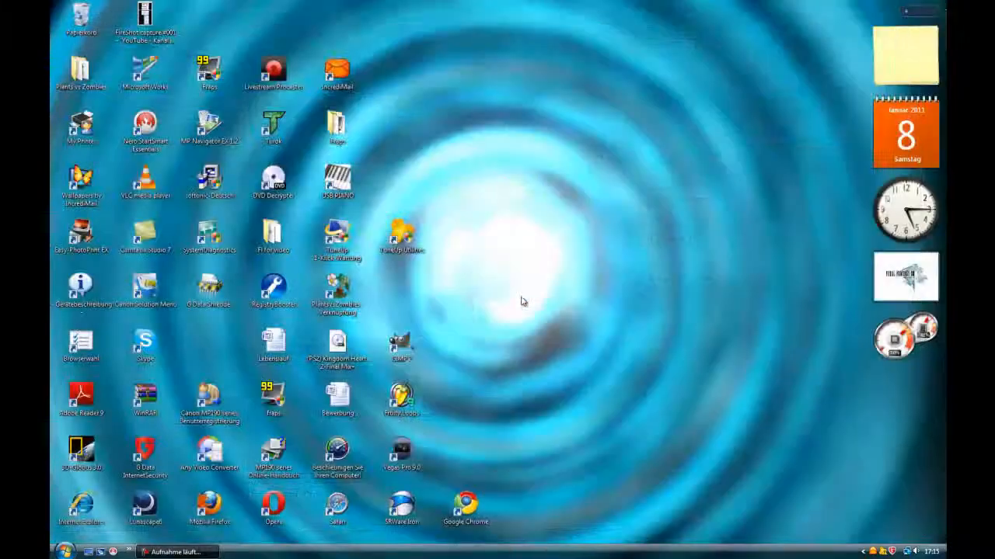
Launch GIMP from the desktop
{"action": "double_click", "coordinate": [410, 342]}
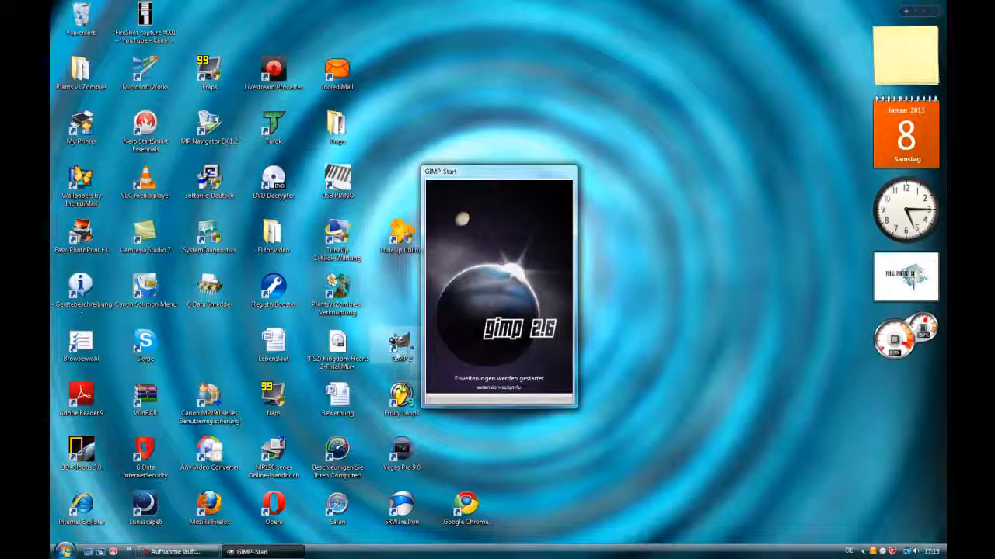
{"action": "left_click", "coordinate": [172, 553]}
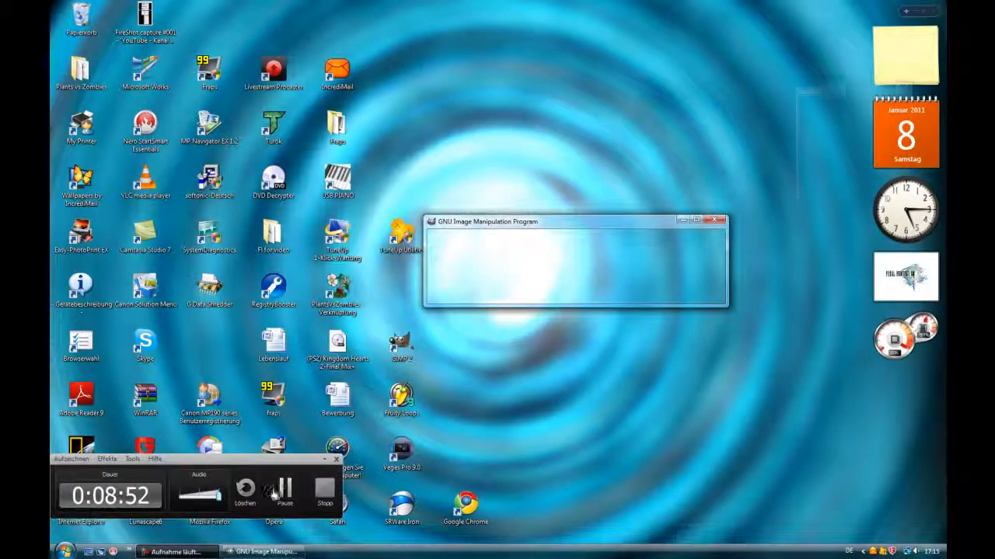
{"action": "left_click", "coordinate": [285, 488]}
{"action": "left_click", "coordinate": [285, 488]}
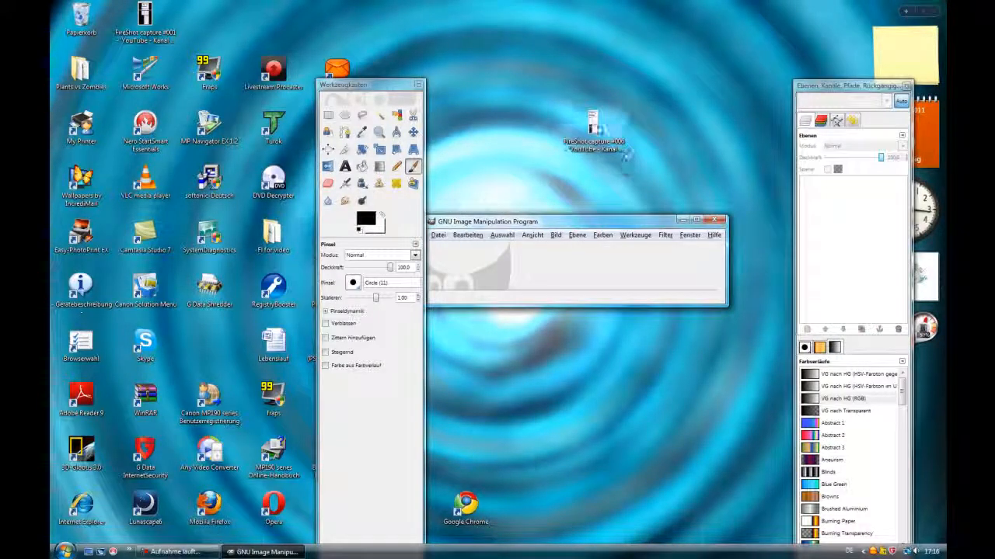
Open the FireShot capture #006 file from the desktop in the photo viewer, examine it, and close it
{"action": "left_click", "coordinate": [592, 125]}
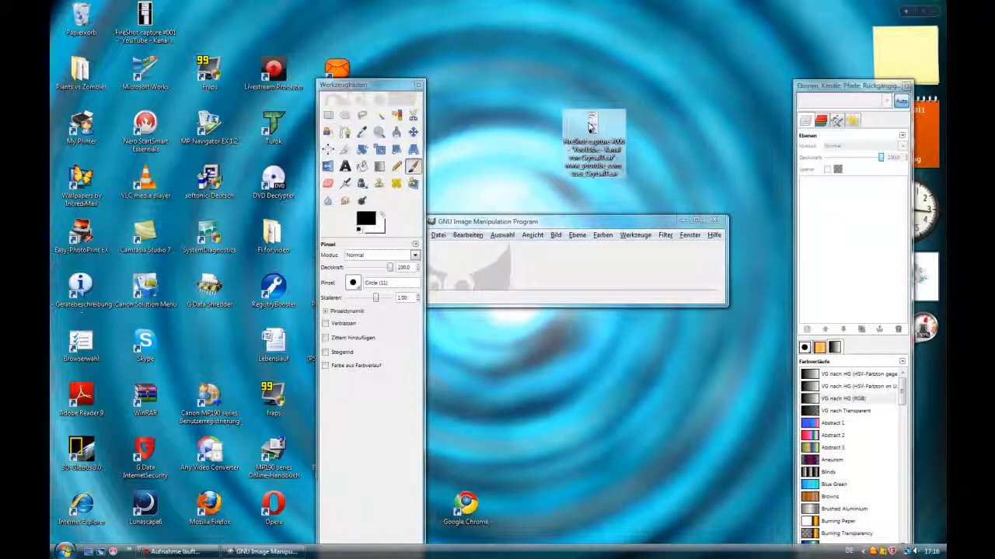
{"action": "double_click", "coordinate": [593, 126]}
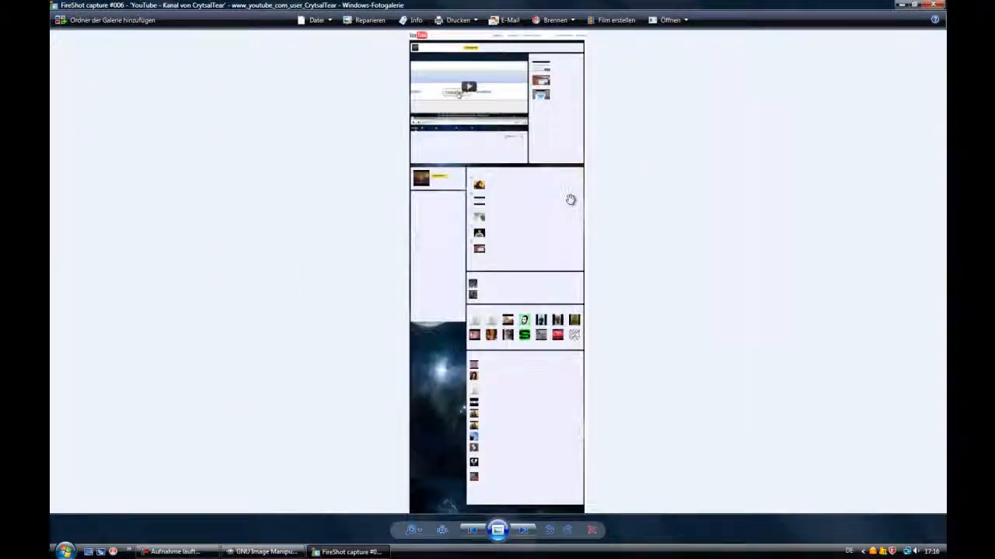
{"action": "scroll", "coordinate": [568, 195], "scroll_direction": "up", "scroll_amount": 3}
{"action": "scroll", "coordinate": [567, 167], "scroll_direction": "down", "scroll_amount": 3}
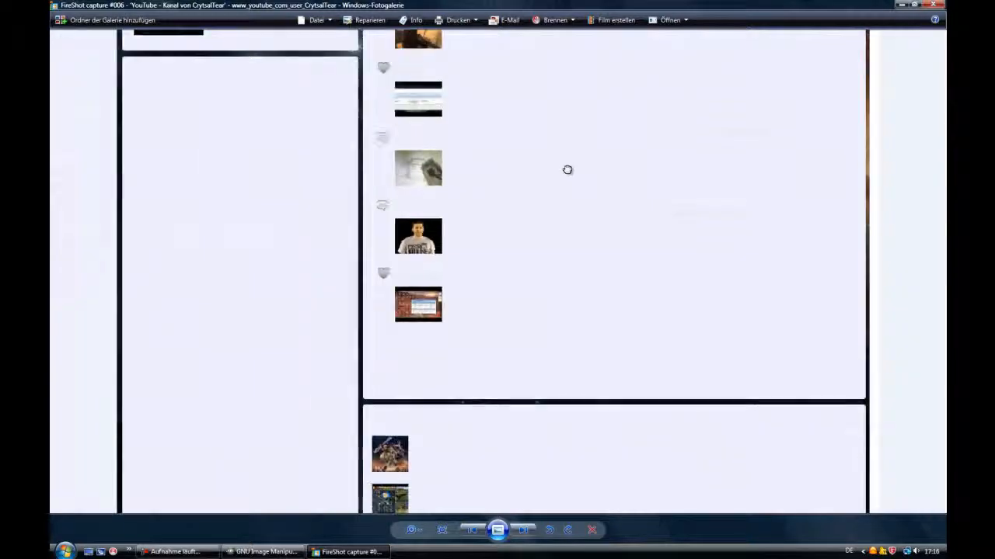
{"action": "left_click_drag", "start_coordinate": [567, 169], "coordinate": [661, 111]}
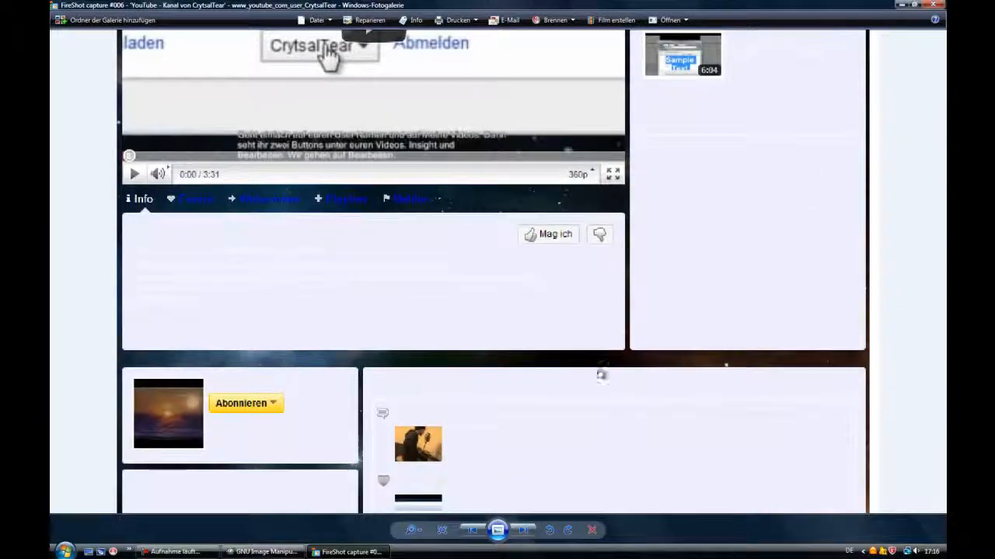
{"action": "left_click_drag", "start_coordinate": [600, 373], "coordinate": [599, 194]}
{"action": "scroll", "coordinate": [603, 202], "scroll_direction": "down", "scroll_amount": 3}
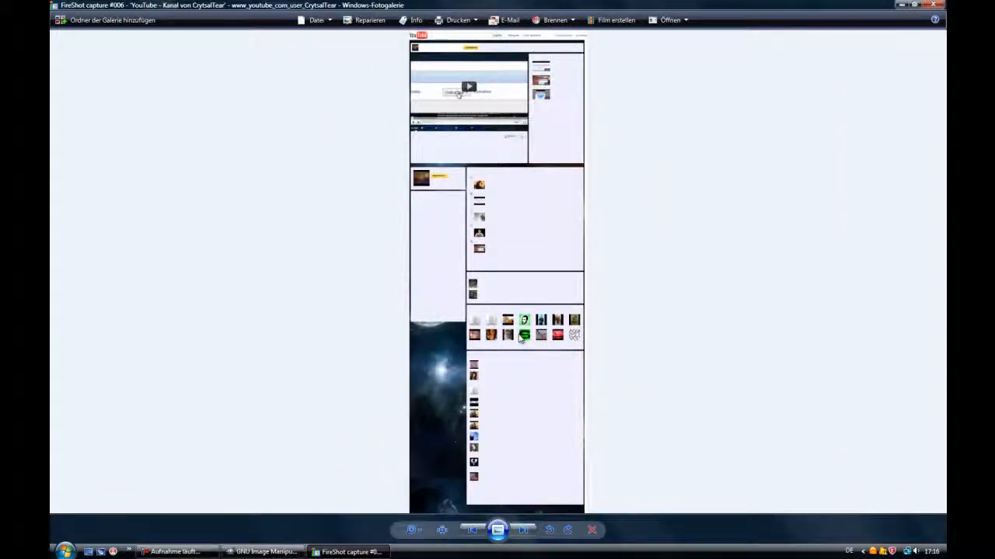
{"action": "left_click_drag", "start_coordinate": [517, 357], "coordinate": [536, 293]}
{"action": "left_click", "coordinate": [933, 5]}
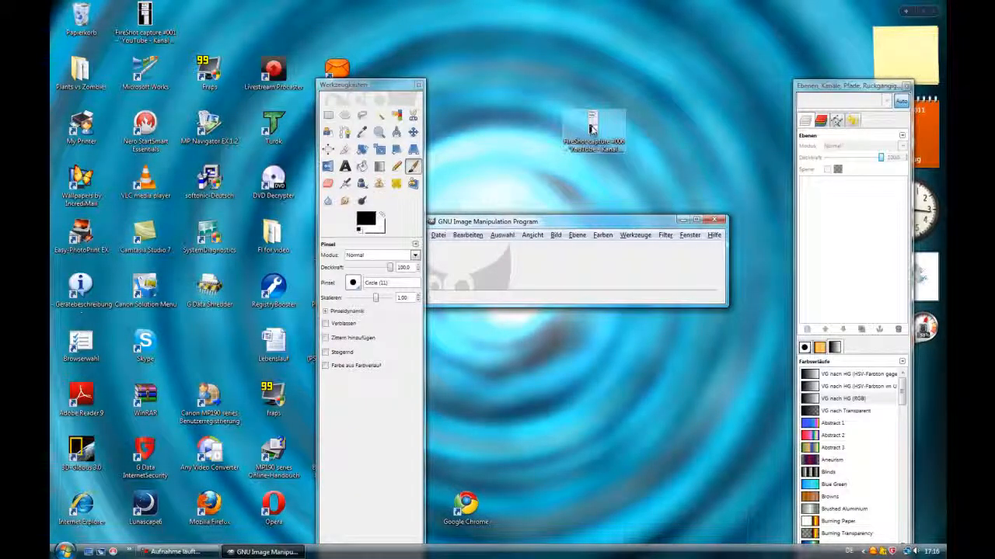
Open the FireShot capture #006 image in GIMP by dropping it onto the GIMP window, and reposition the windows
{"action": "left_click_drag", "start_coordinate": [593, 132], "coordinate": [600, 274]}
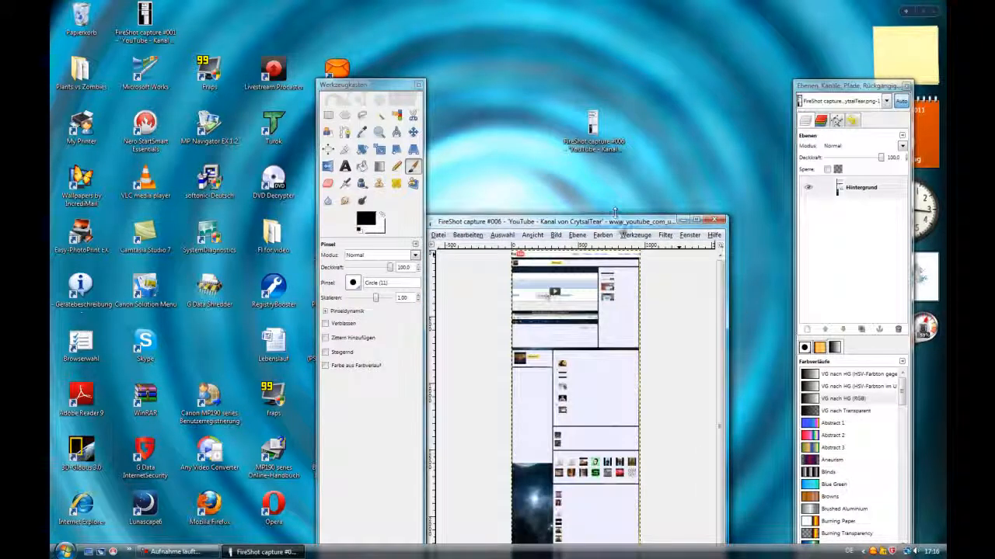
{"action": "left_click_drag", "start_coordinate": [614, 212], "coordinate": [635, 122]}
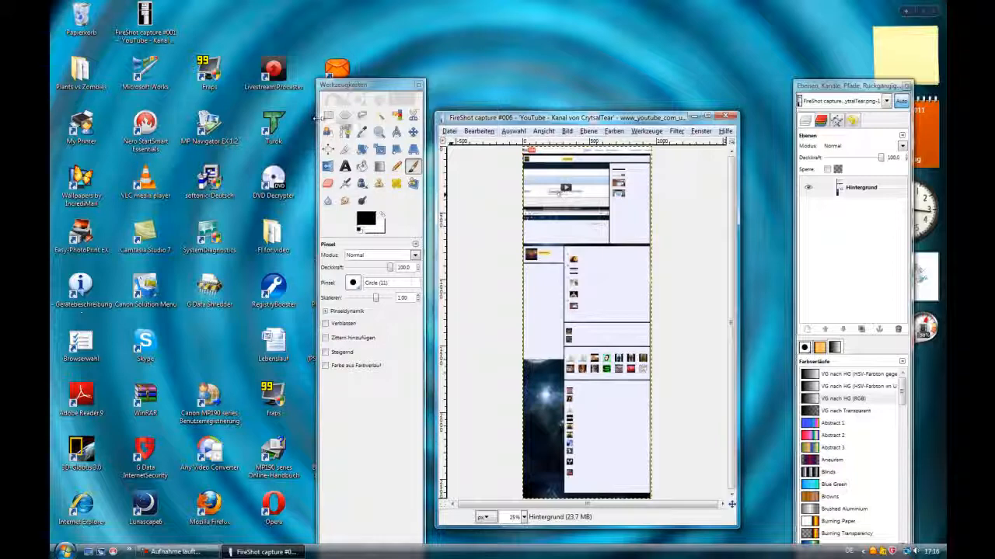
{"action": "left_click_drag", "start_coordinate": [382, 90], "coordinate": [377, 87]}
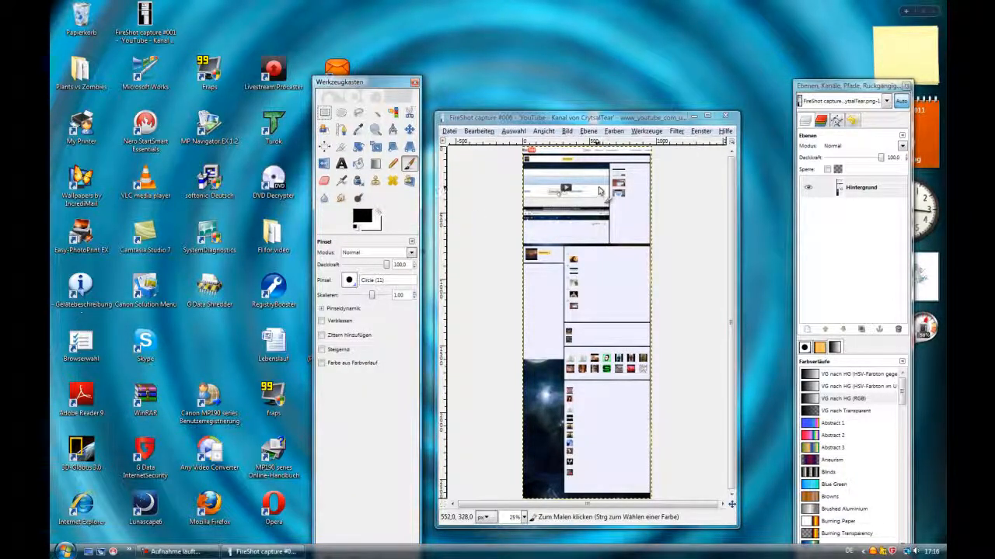
Zoom and scroll around the capture in GIMP to inspect the channel page
{"action": "scroll", "coordinate": [602, 190], "scroll_direction": "up", "scroll_amount": 3}
{"action": "mouse_move", "coordinate": [628, 118]}
{"action": "left_mouse_down"}
{"action": "mouse_move", "coordinate": [658, 279]}
{"action": "mouse_move", "coordinate": [659, 201]}
{"action": "mouse_move", "coordinate": [642, 122]}
{"action": "left_mouse_up"}
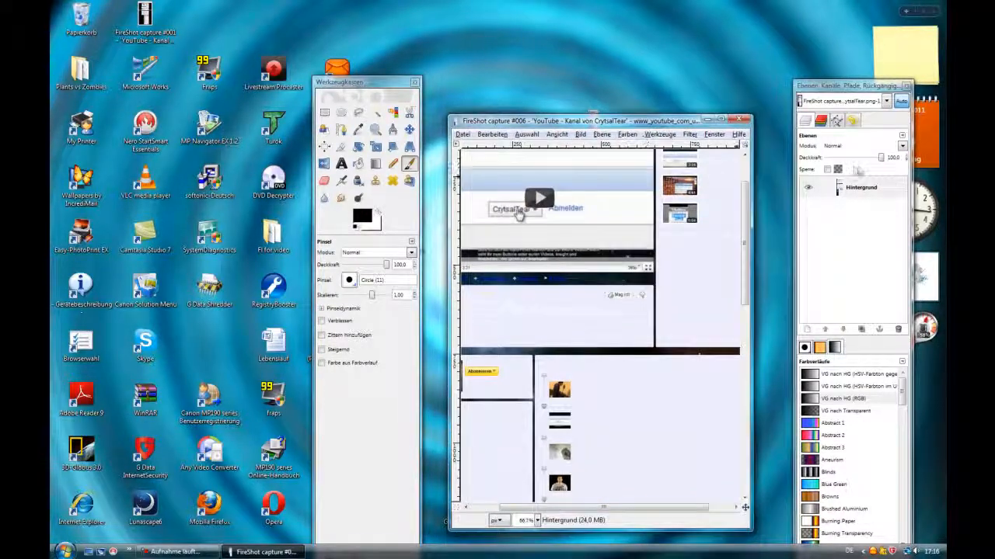
{"action": "scroll", "coordinate": [583, 346], "scroll_direction": "up", "scroll_amount": 2}
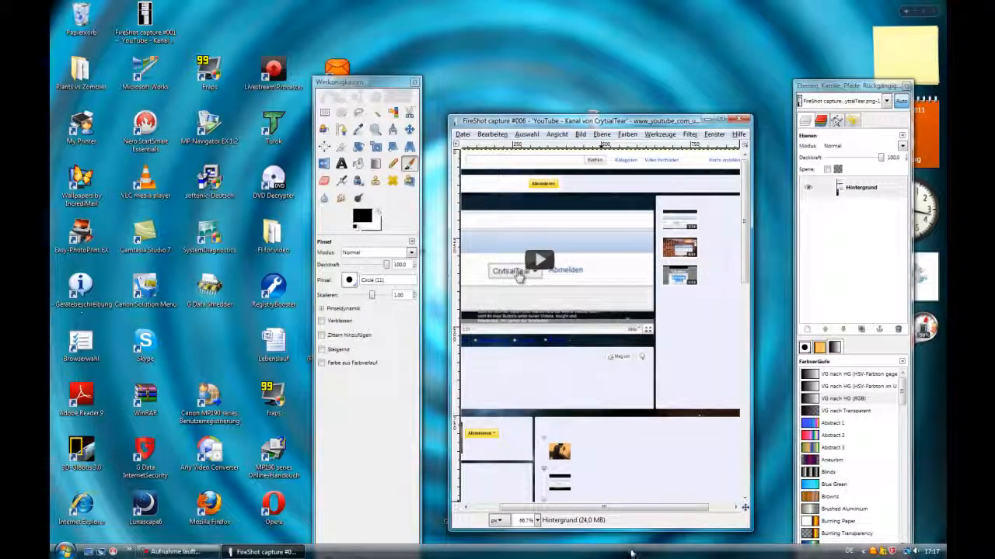
{"action": "scroll", "coordinate": [614, 506], "scroll_direction": "left", "scroll_amount": 1}
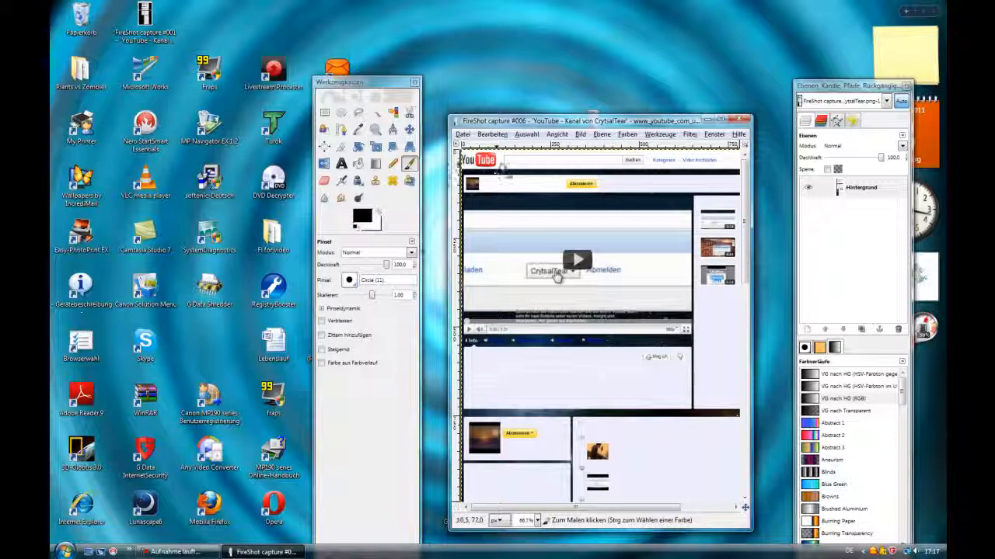
{"action": "scroll", "coordinate": [556, 276], "scroll_direction": "down", "scroll_amount": 3}
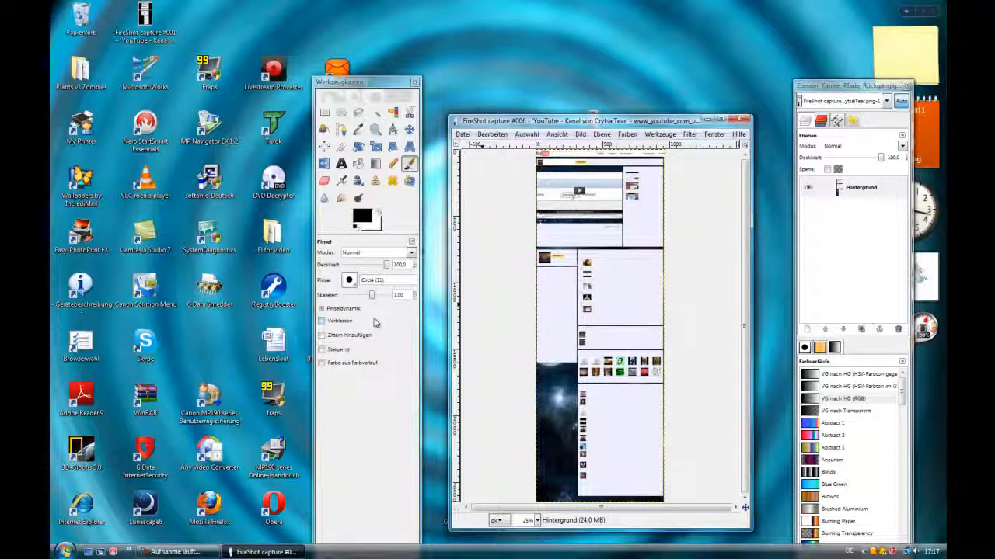
{"action": "key", "text": "ctrl"}
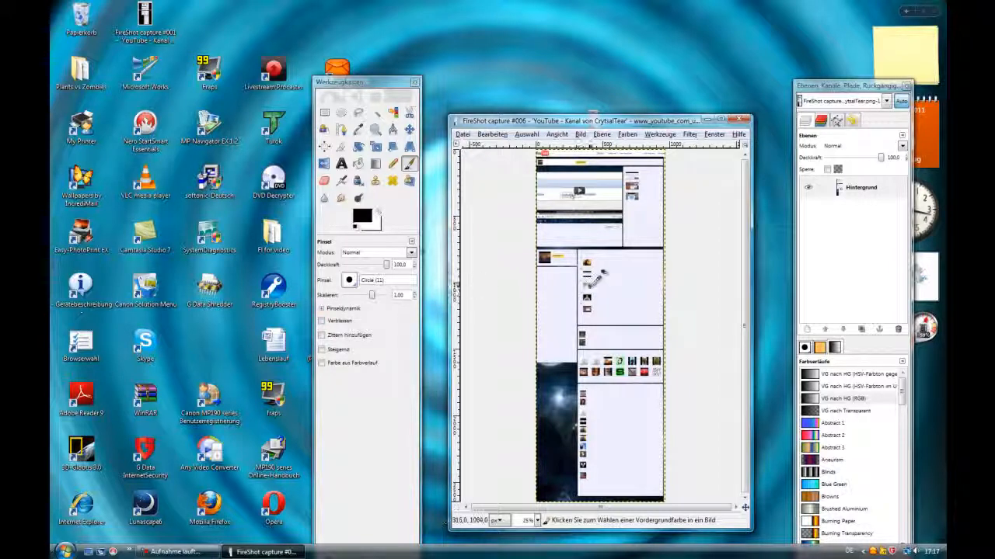
{"action": "scroll", "coordinate": [595, 272], "scroll_direction": "up", "scroll_amount": 3}
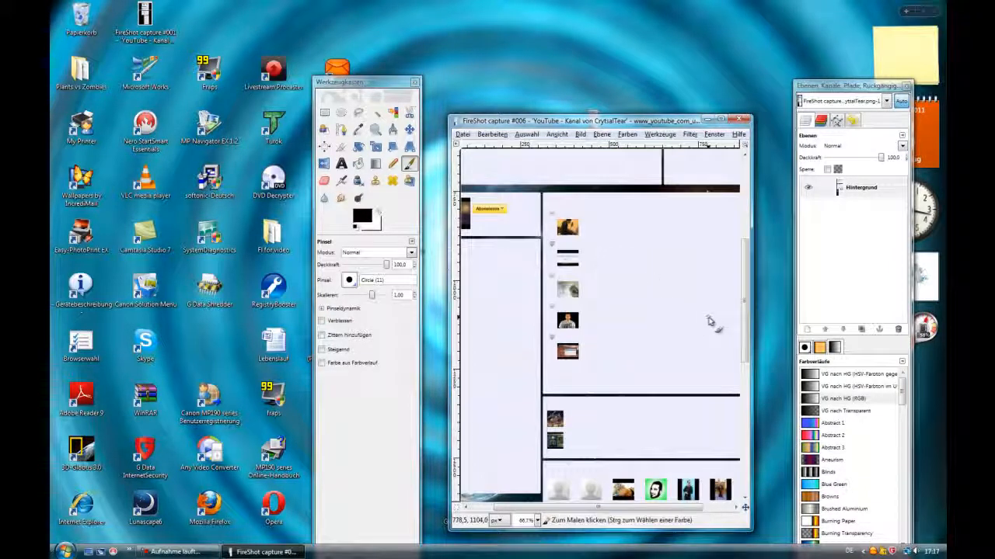
Select the page's top header strip, 1003 × 56 px from the top-left corner, with the rectangle selection and cut it out
{"action": "left_click_drag", "start_coordinate": [746, 320], "coordinate": [740, 233]}
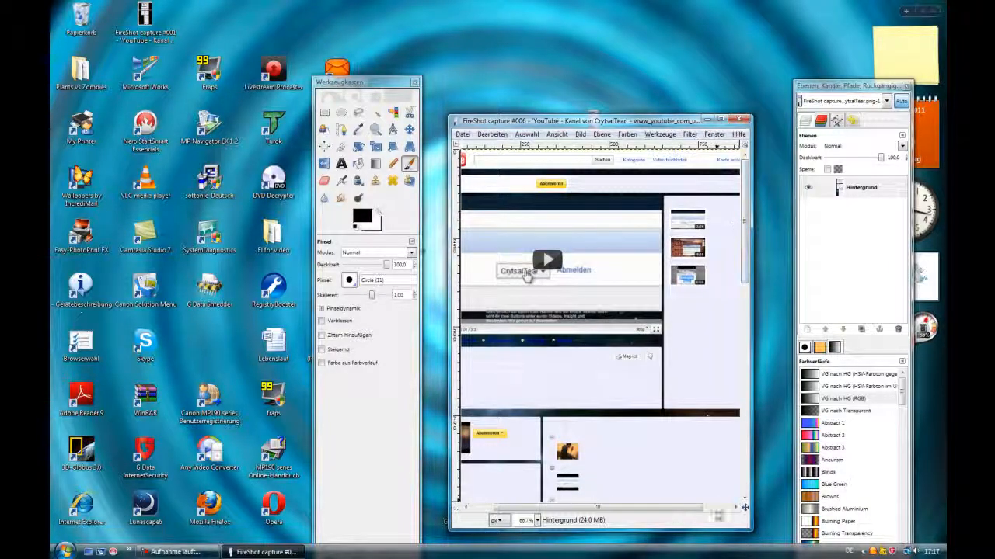
{"action": "left_click_drag", "start_coordinate": [644, 511], "coordinate": [547, 509]}
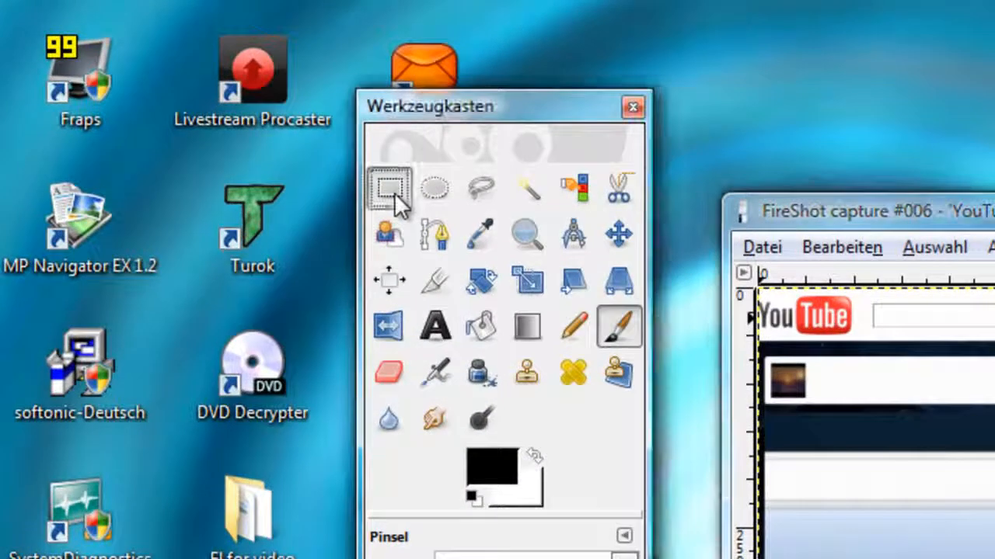
{"action": "left_click", "coordinate": [391, 189]}
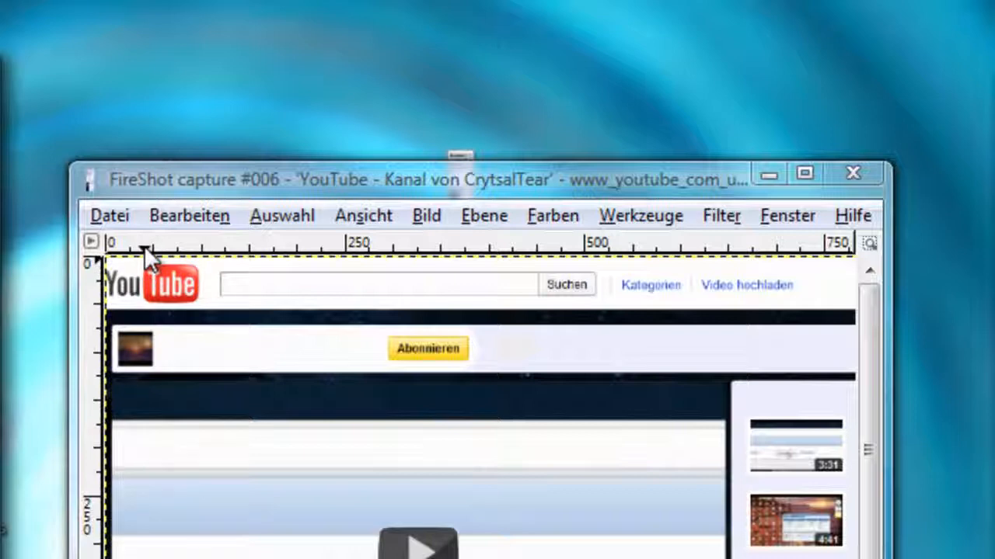
{"action": "scroll", "coordinate": [180, 303], "scroll_direction": "up", "scroll_amount": 3, "text": "ctrl"}
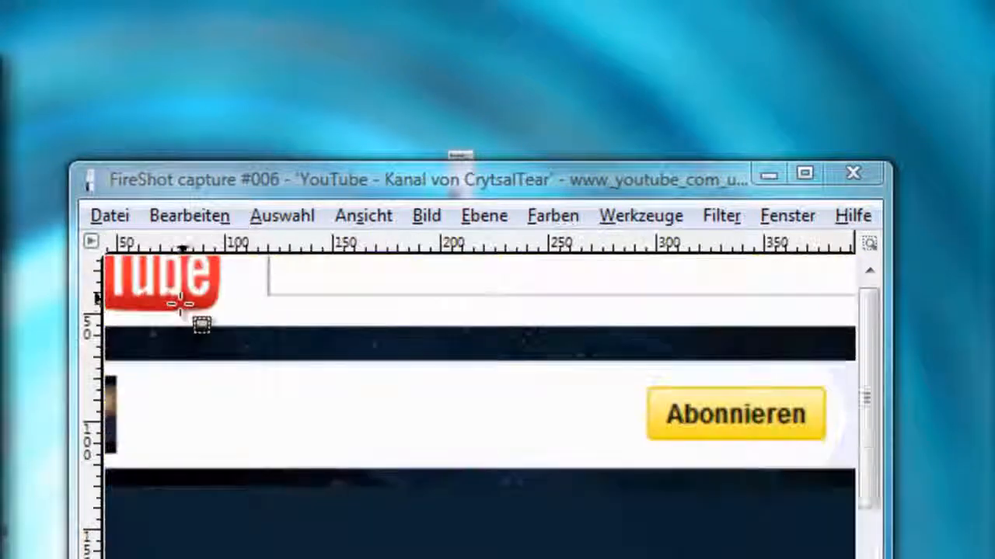
{"action": "scroll", "coordinate": [180, 306], "scroll_direction": "up", "scroll_amount": 2, "text": "ctrl"}
{"action": "scroll", "coordinate": [226, 401], "scroll_direction": "up", "scroll_amount": 1, "text": "ctrl"}
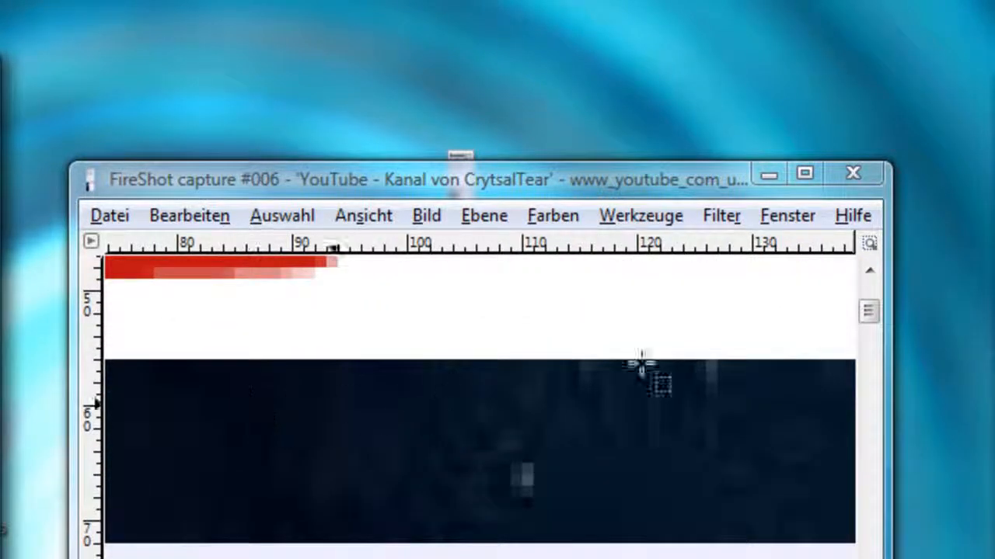
{"action": "left_click_drag", "start_coordinate": [872, 318], "coordinate": [878, 299]}
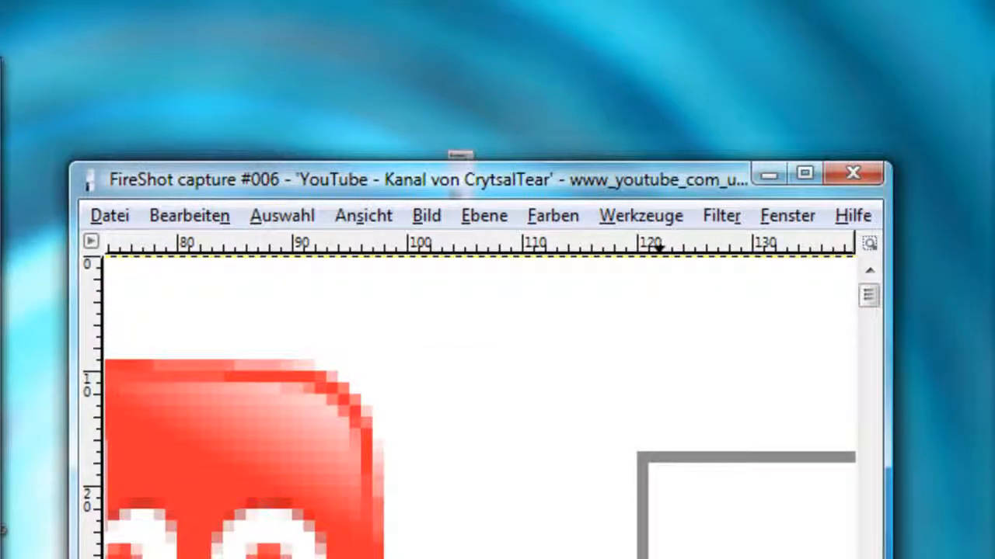
{"action": "scroll", "coordinate": [481, 408], "scroll_direction": "left", "scroll_amount": 10}
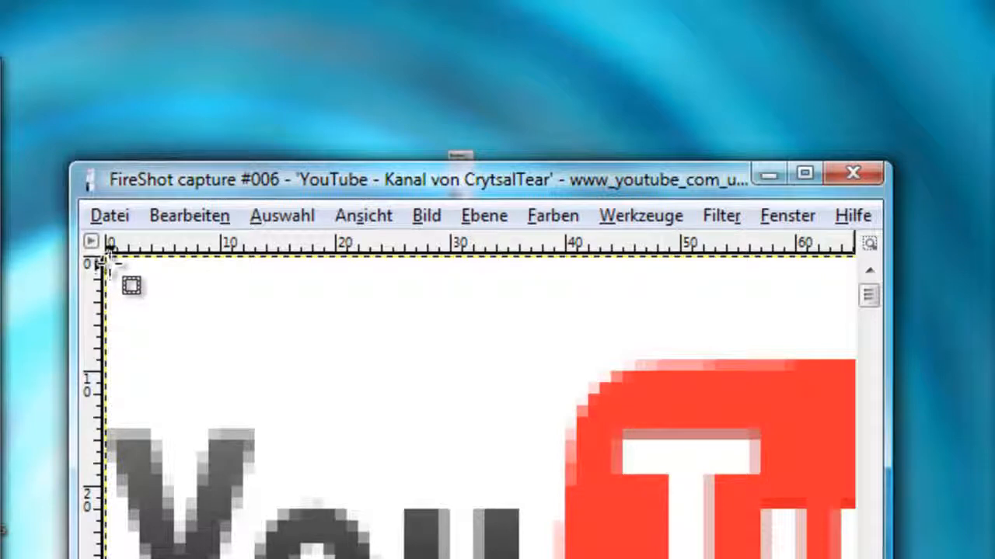
{"action": "left_click_drag", "start_coordinate": [106, 262], "coordinate": [978, 558]}
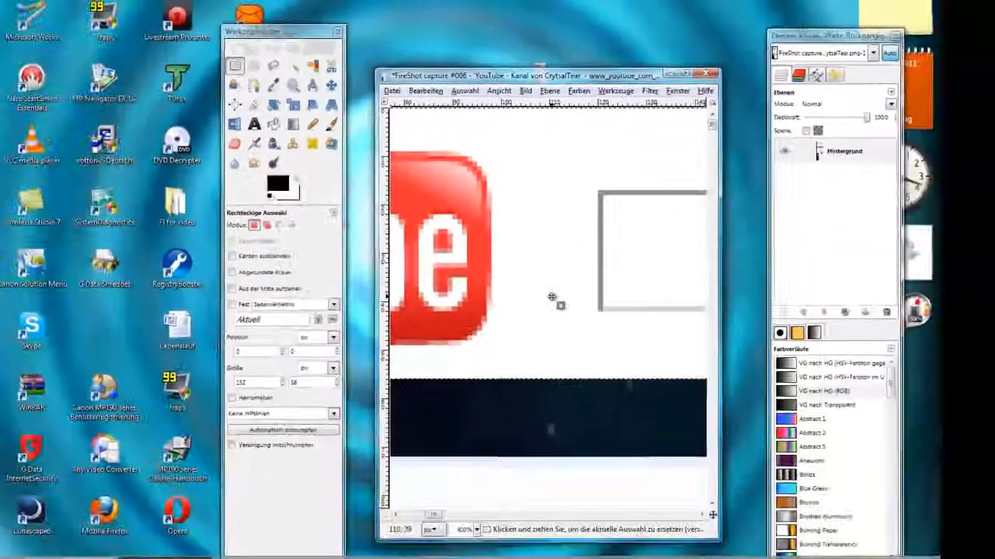
{"action": "scroll", "coordinate": [553, 299], "scroll_direction": "down", "scroll_amount": 3}
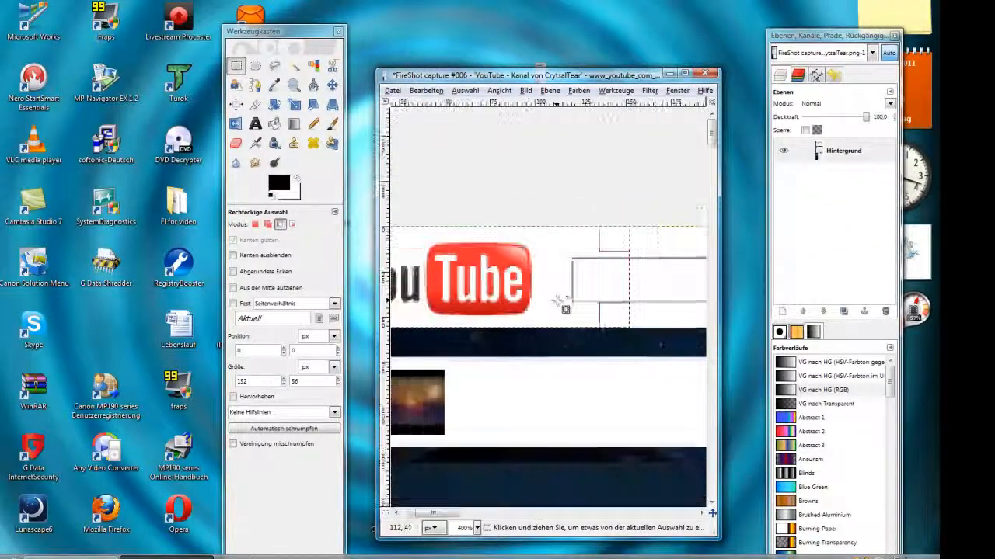
{"action": "scroll", "coordinate": [557, 301], "scroll_direction": "down", "scroll_amount": 3}
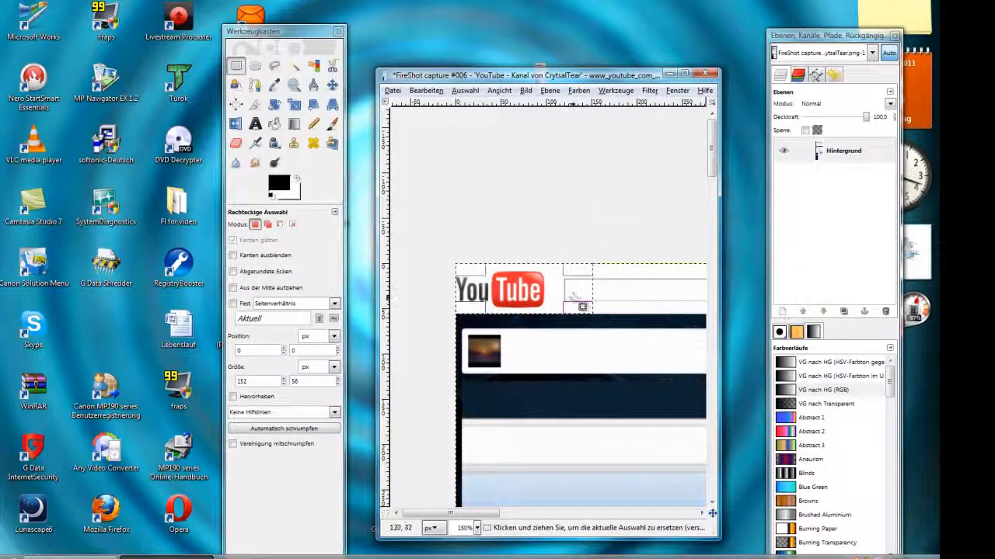
{"action": "left_click_drag", "start_coordinate": [572, 292], "coordinate": [708, 310]}
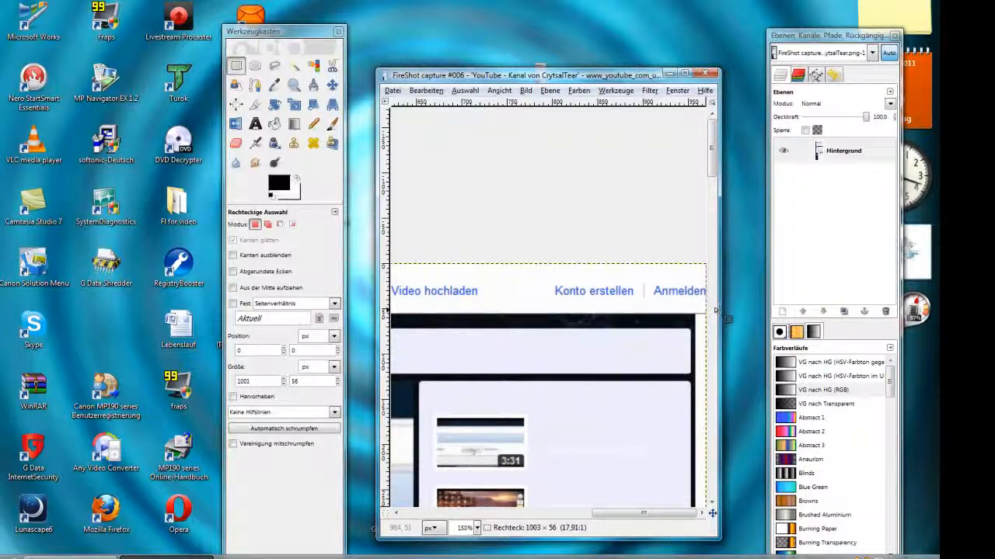
{"action": "left_click_drag", "start_coordinate": [716, 311], "coordinate": [719, 315]}
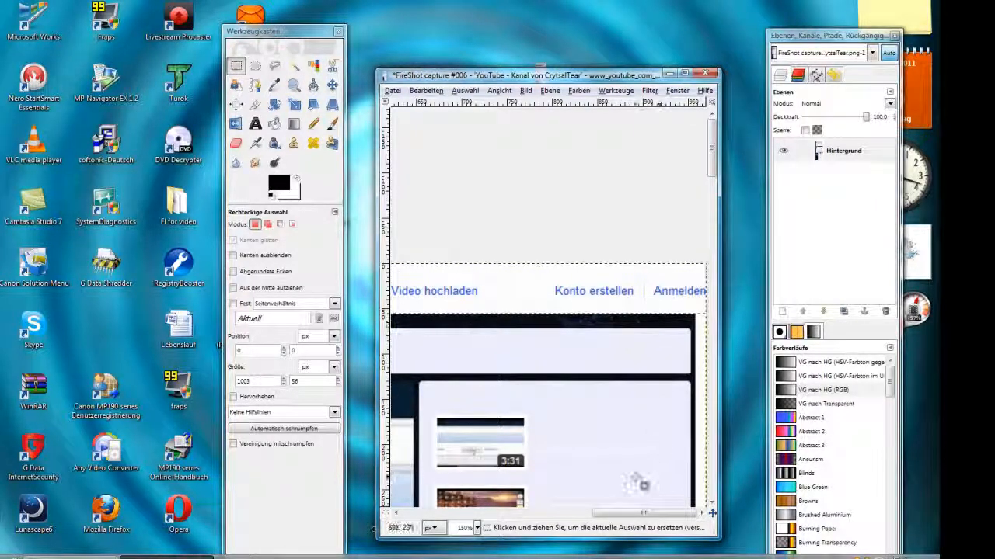
{"action": "right_click", "coordinate": [575, 284]}
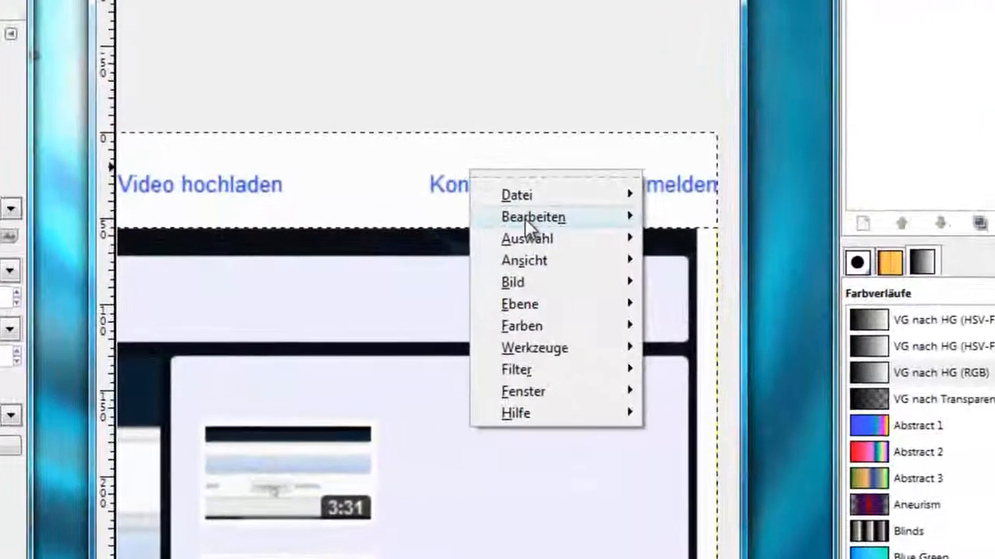
{"action": "mouse_move", "coordinate": [612, 312]}
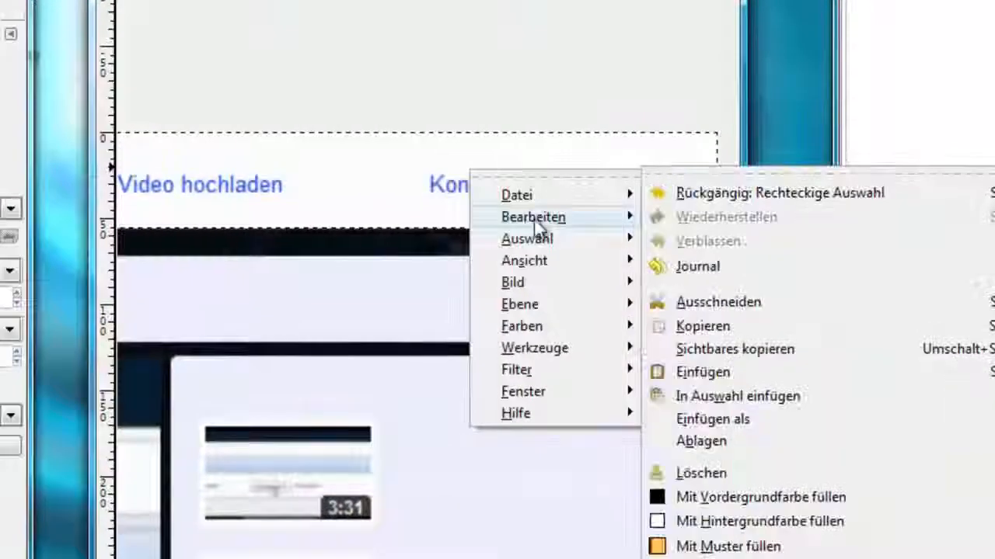
{"action": "left_click", "coordinate": [718, 302]}
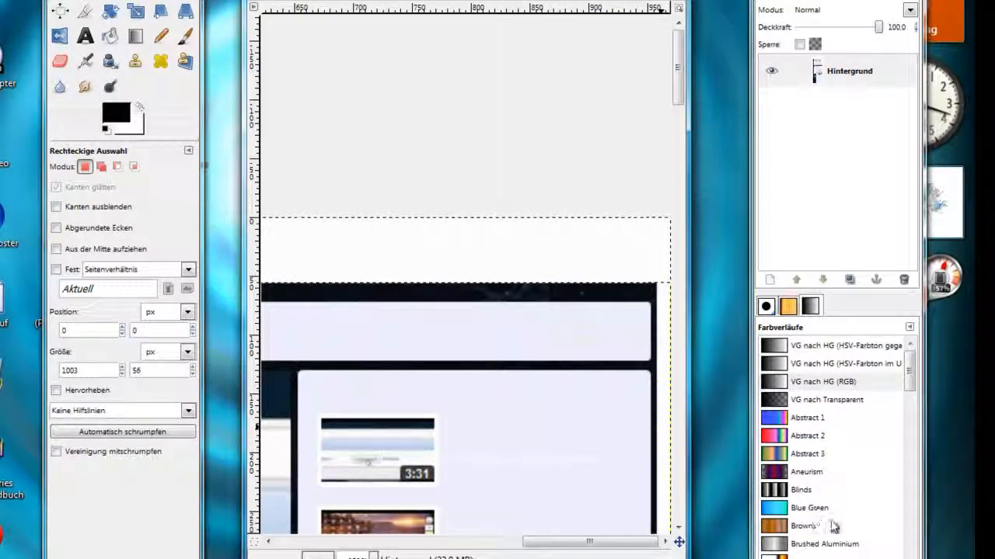
Select the channel content area below the header, 1003 × 2672 px starting at y 56, and cut it out
{"action": "key", "text": "ctrl"}
{"action": "scroll", "coordinate": [645, 350], "scroll_direction": "up", "scroll_amount": 3}
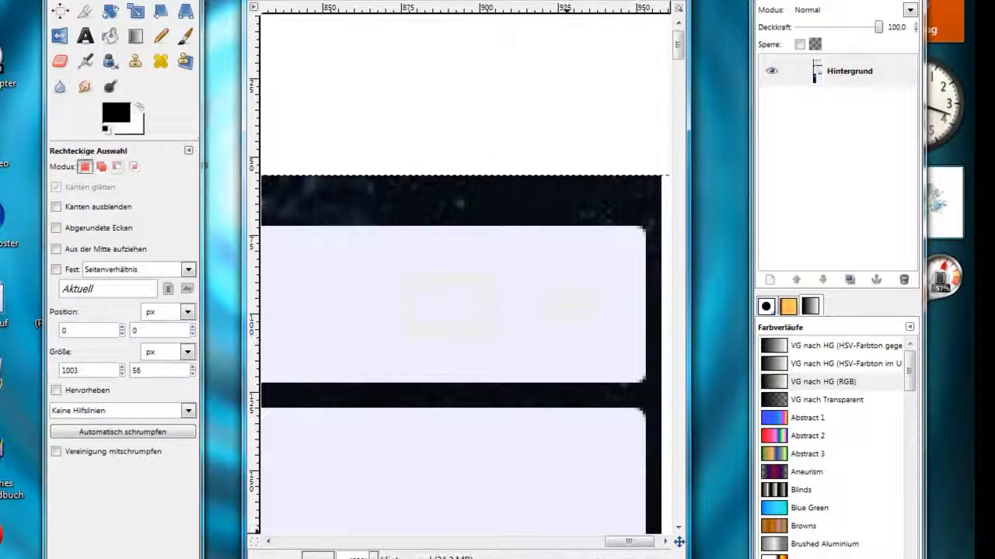
{"action": "left_click_drag", "start_coordinate": [608, 546], "coordinate": [631, 548]}
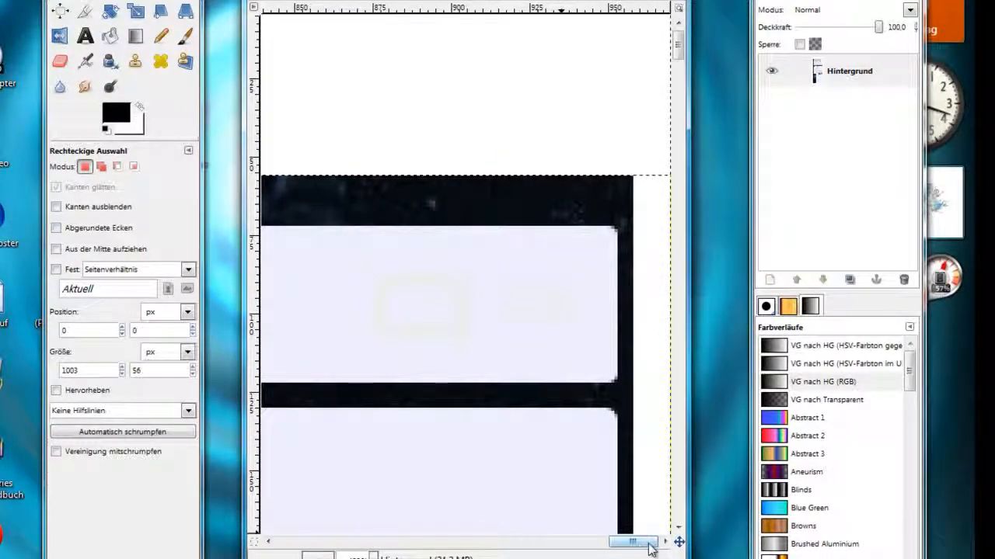
{"action": "scroll", "coordinate": [668, 171], "scroll_direction": "up", "scroll_amount": 2}
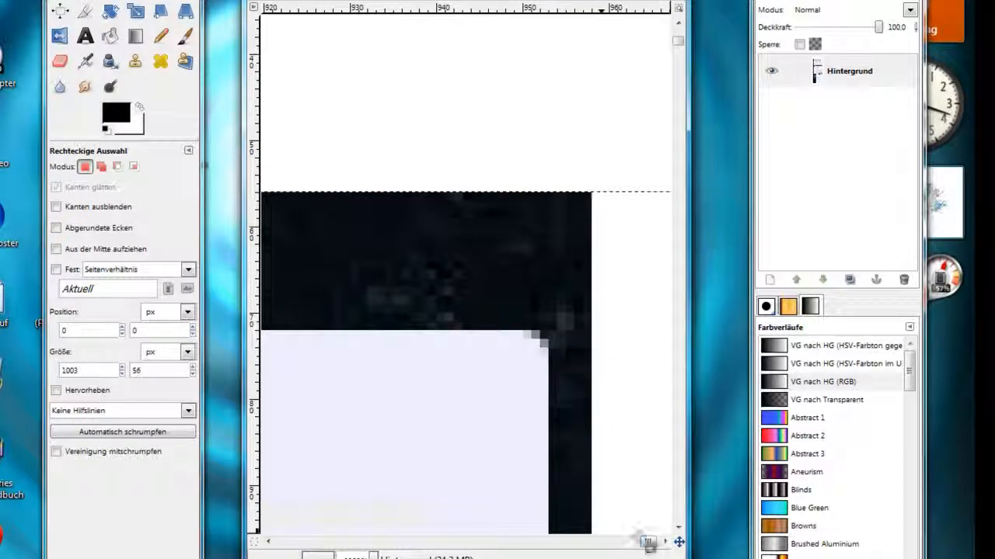
{"action": "left_click_drag", "start_coordinate": [646, 546], "coordinate": [650, 549]}
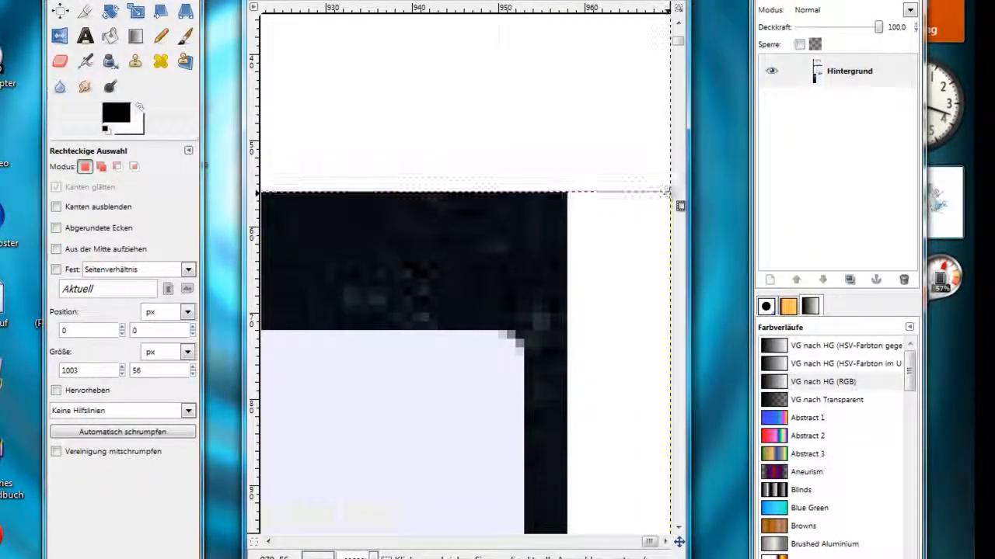
{"action": "left_click_drag", "start_coordinate": [670, 193], "coordinate": [143, 555]}
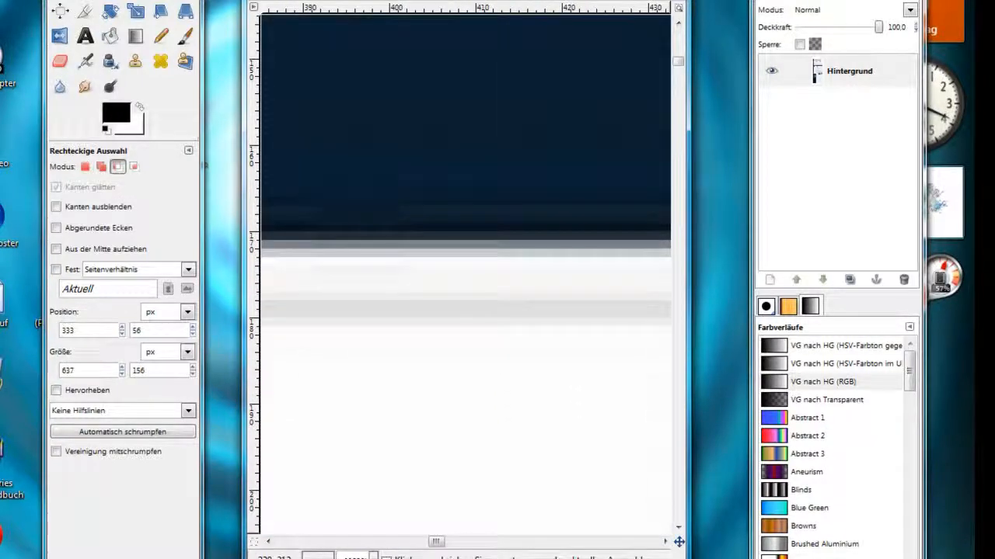
{"action": "scroll", "coordinate": [420, 306], "scroll_direction": "down", "scroll_amount": 2}
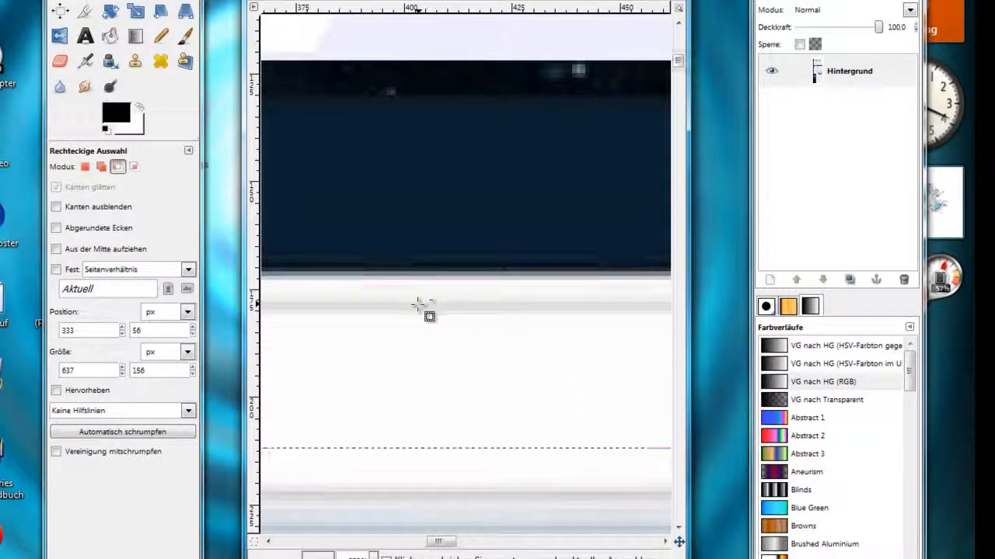
{"action": "scroll", "coordinate": [420, 306], "scroll_direction": "down", "scroll_amount": 3}
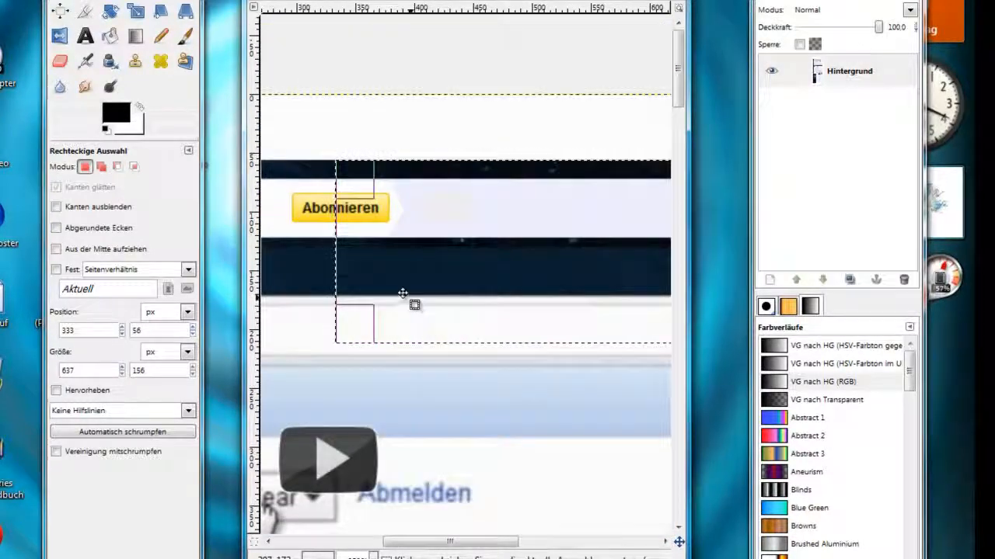
{"action": "left_click_drag", "start_coordinate": [359, 268], "coordinate": [122, 288]}
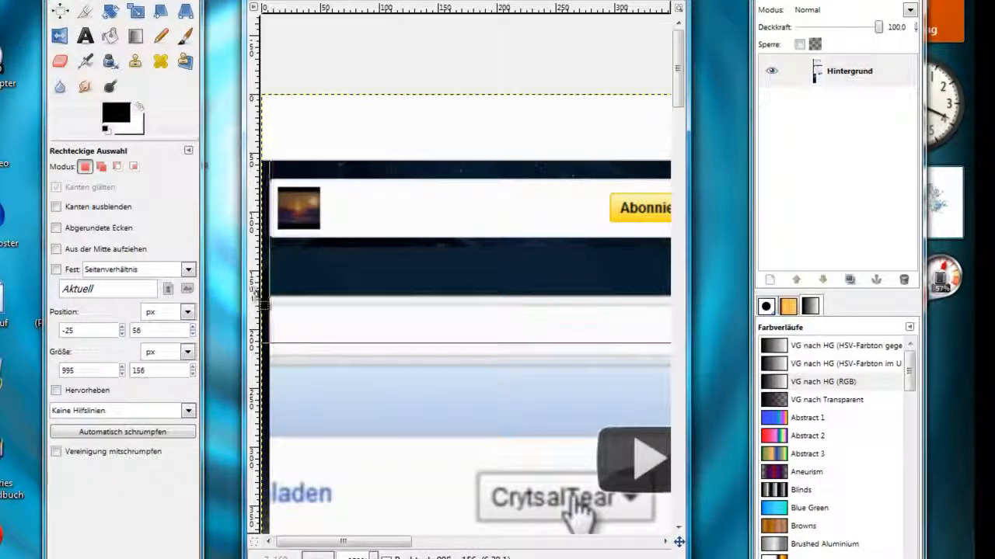
{"action": "left_click_drag", "start_coordinate": [251, 293], "coordinate": [249, 295]}
{"action": "left_click_drag", "start_coordinate": [361, 320], "coordinate": [449, 555]}
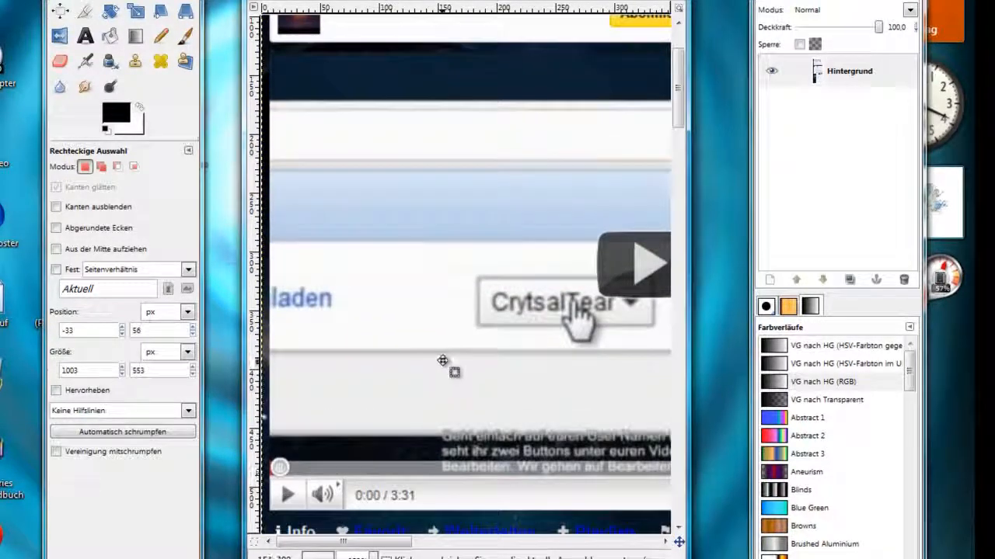
{"action": "scroll", "coordinate": [443, 360], "scroll_direction": "down", "scroll_amount": 2}
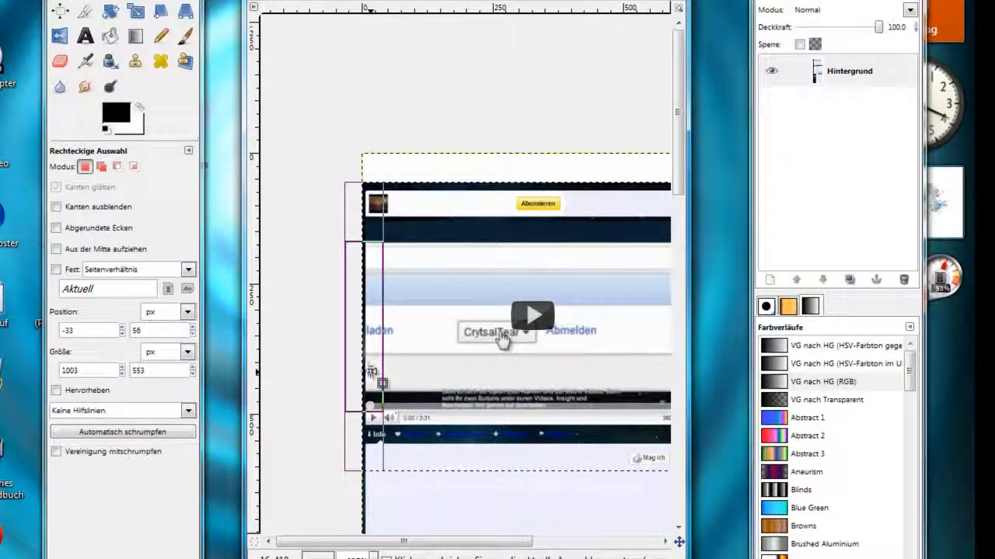
{"action": "left_click_drag", "start_coordinate": [473, 470], "coordinate": [483, 557]}
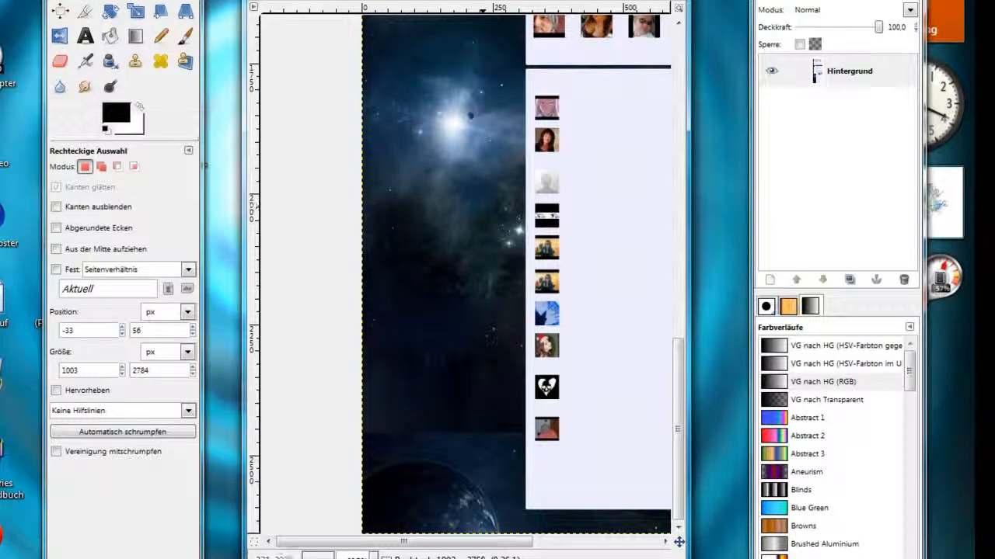
{"action": "left_click_drag", "start_coordinate": [490, 547], "coordinate": [490, 551]}
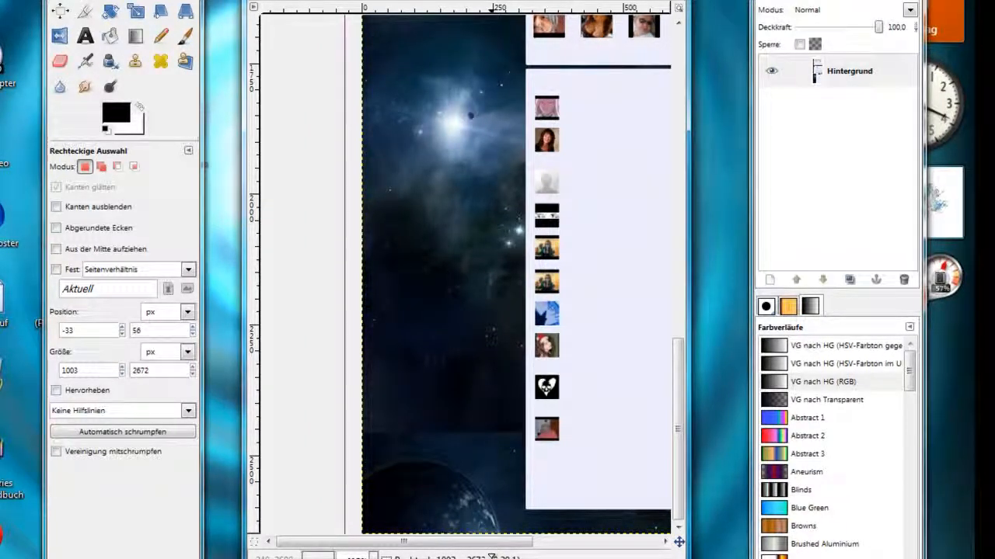
{"action": "right_click", "coordinate": [466, 488]}
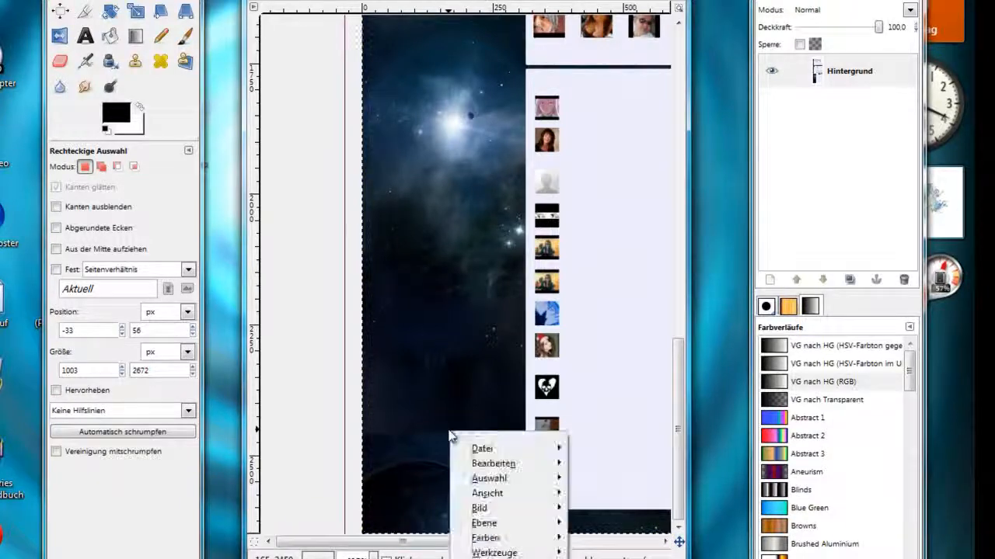
{"action": "mouse_move", "coordinate": [479, 452]}
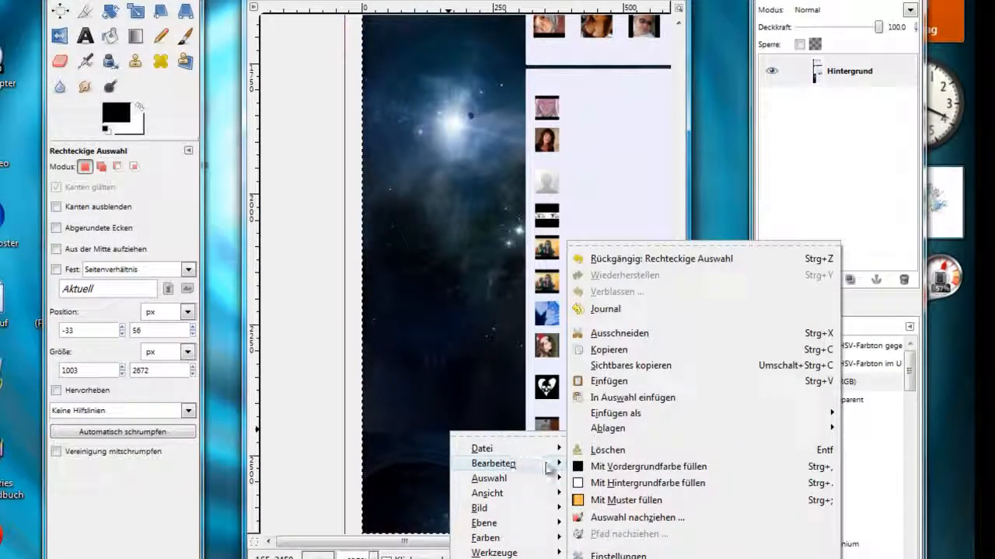
{"action": "left_click", "coordinate": [630, 333]}
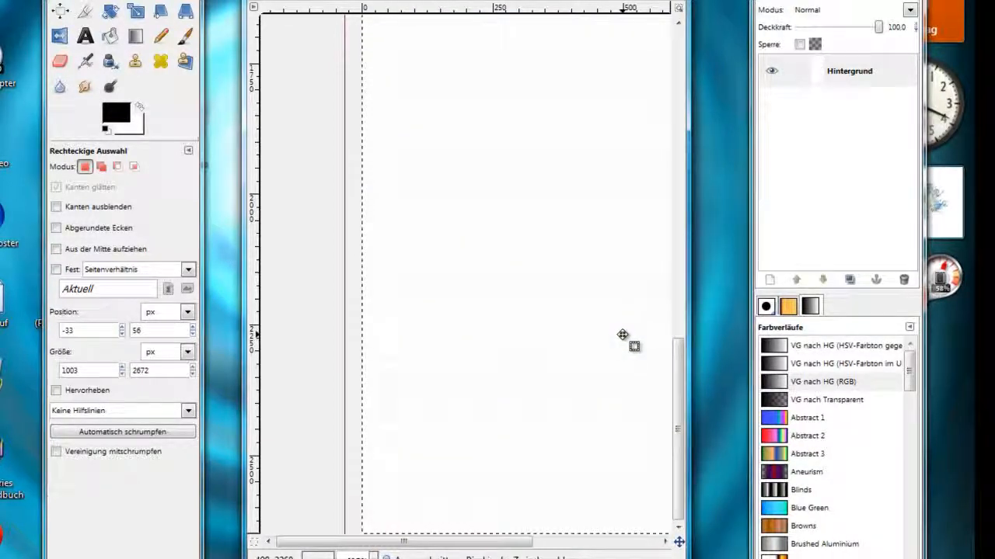
Close the capture image without saving the changes
{"action": "scroll", "coordinate": [573, 345], "scroll_direction": "up", "scroll_amount": 15}
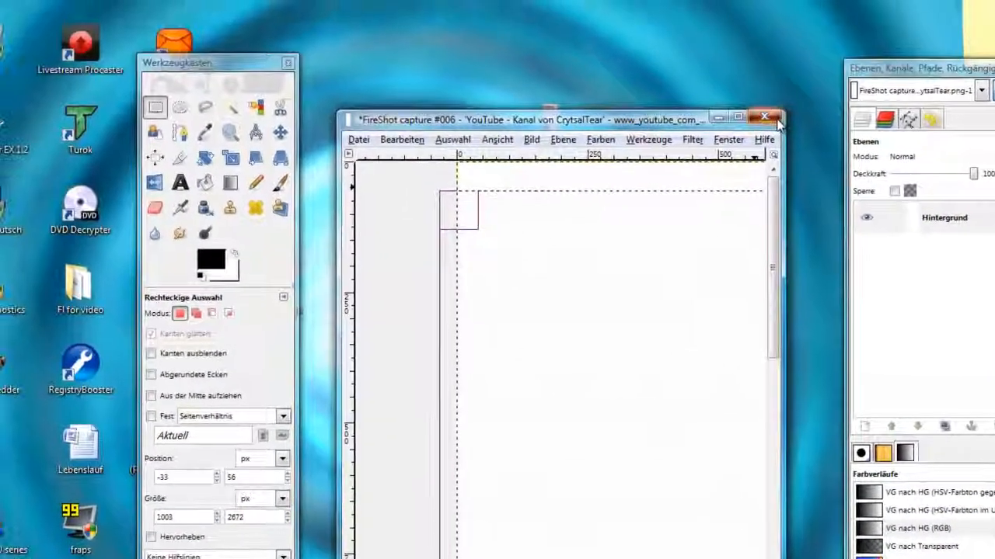
{"action": "key", "text": "ctrl+w"}
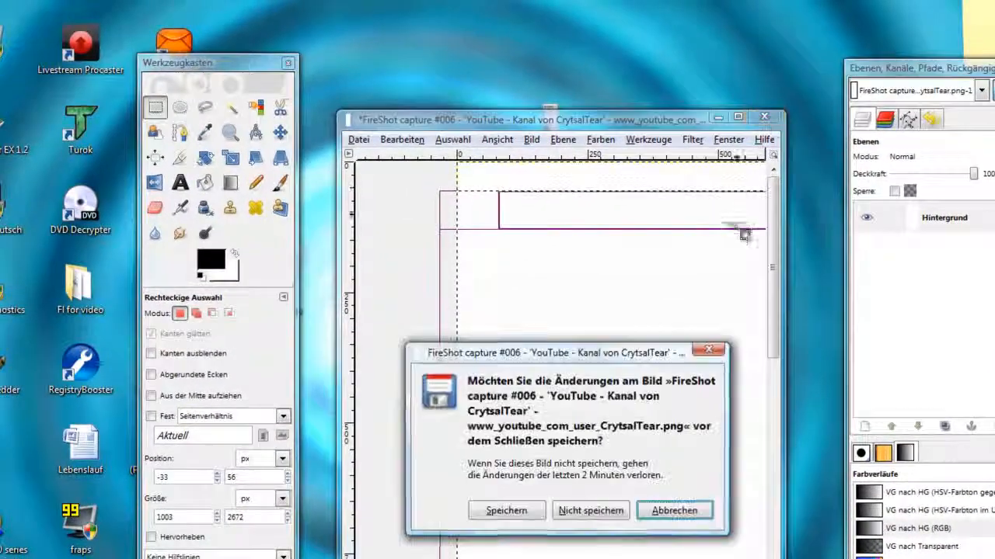
{"action": "left_click", "coordinate": [616, 511]}
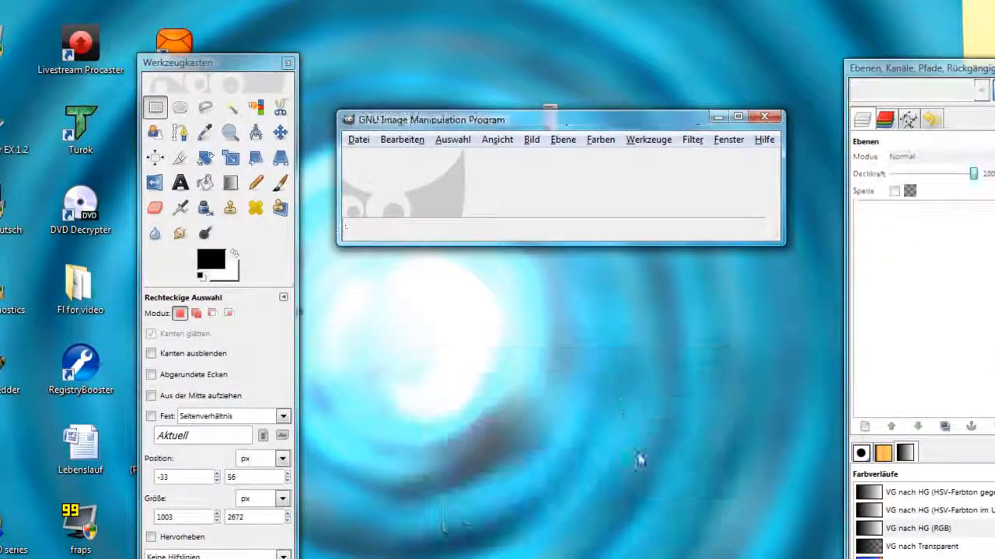
{"action": "left_click", "coordinate": [358, 143]}
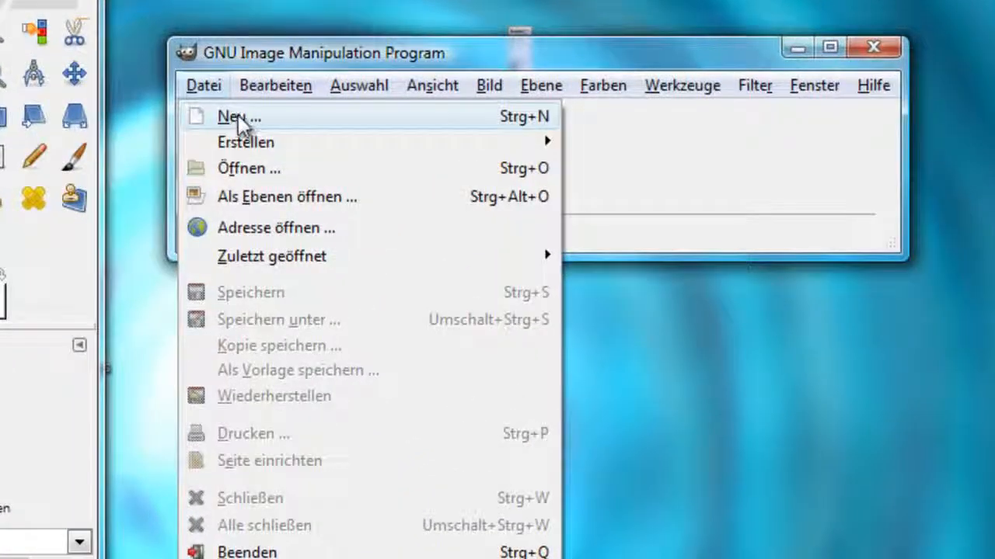
{"action": "left_click", "coordinate": [239, 116]}
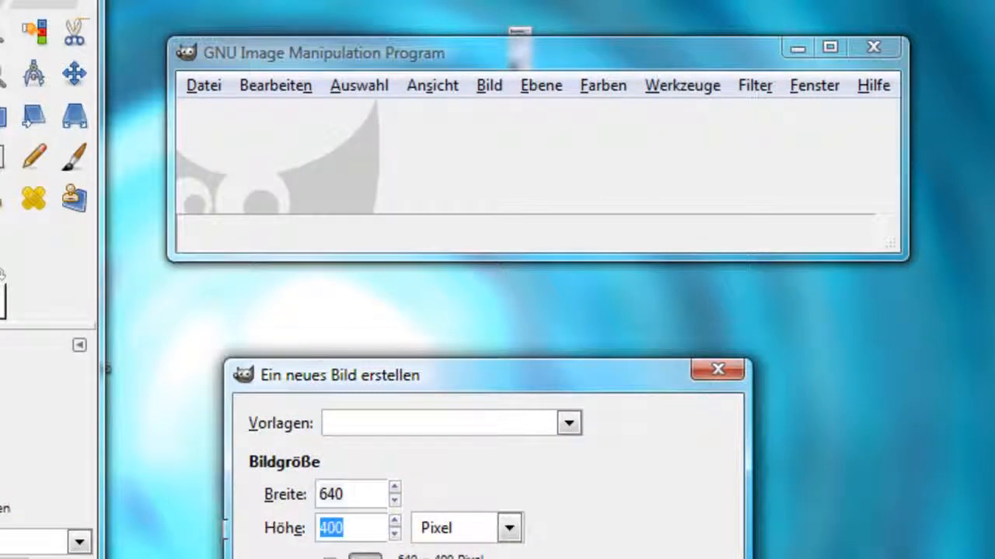
{"action": "left_click", "coordinate": [362, 497]}
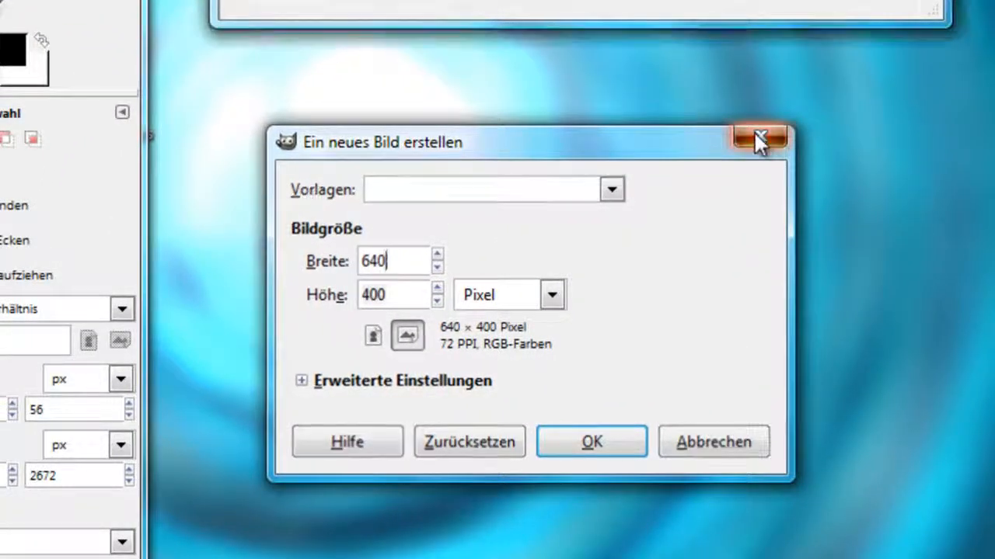
{"action": "left_click", "coordinate": [755, 139]}
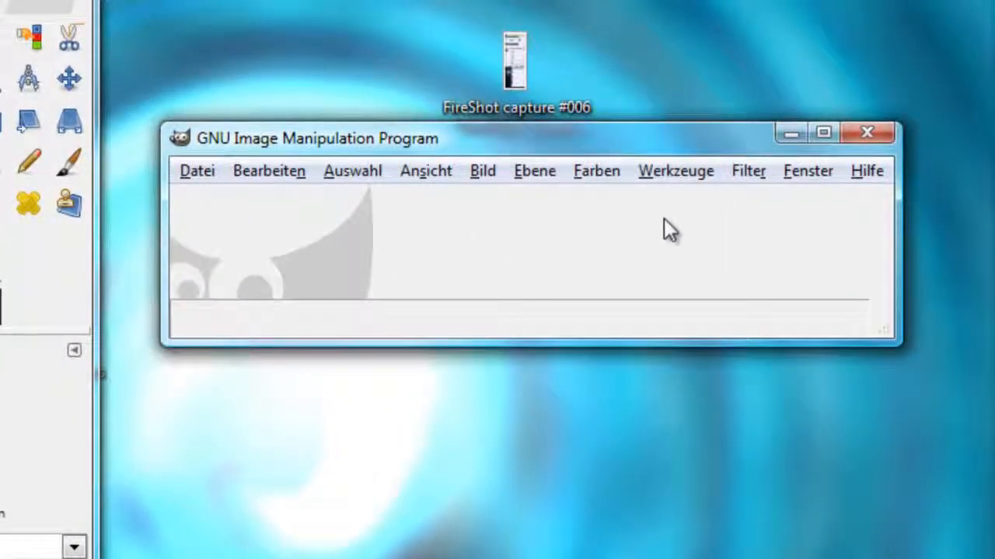
Paste the cut content area from the clipboard as a new image
{"action": "right_click", "coordinate": [601, 238]}
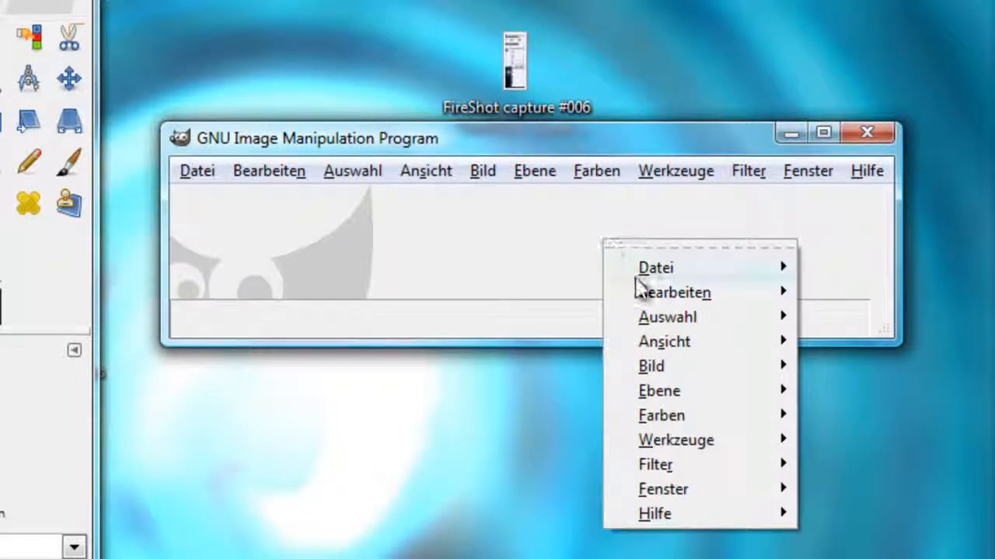
{"action": "mouse_move", "coordinate": [644, 293]}
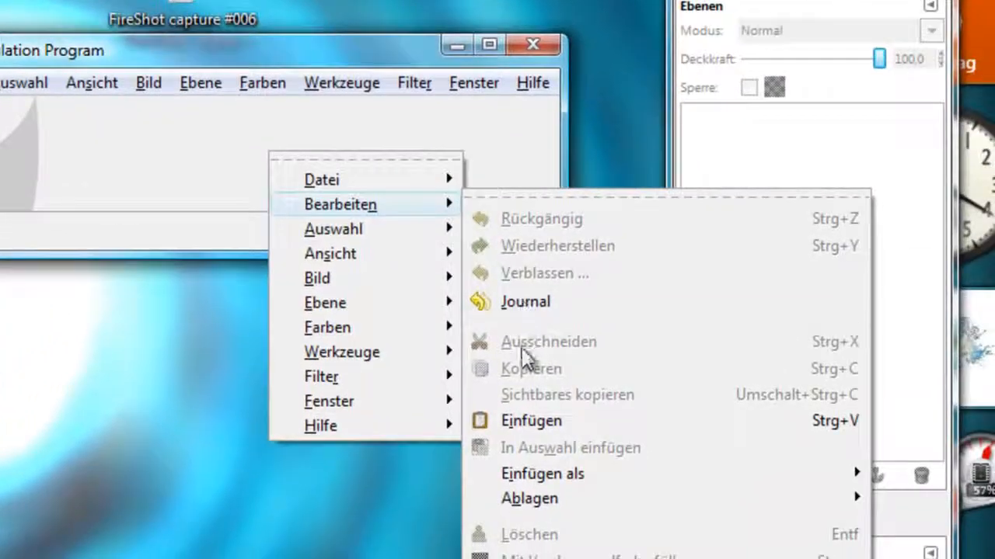
{"action": "left_click", "coordinate": [536, 419]}
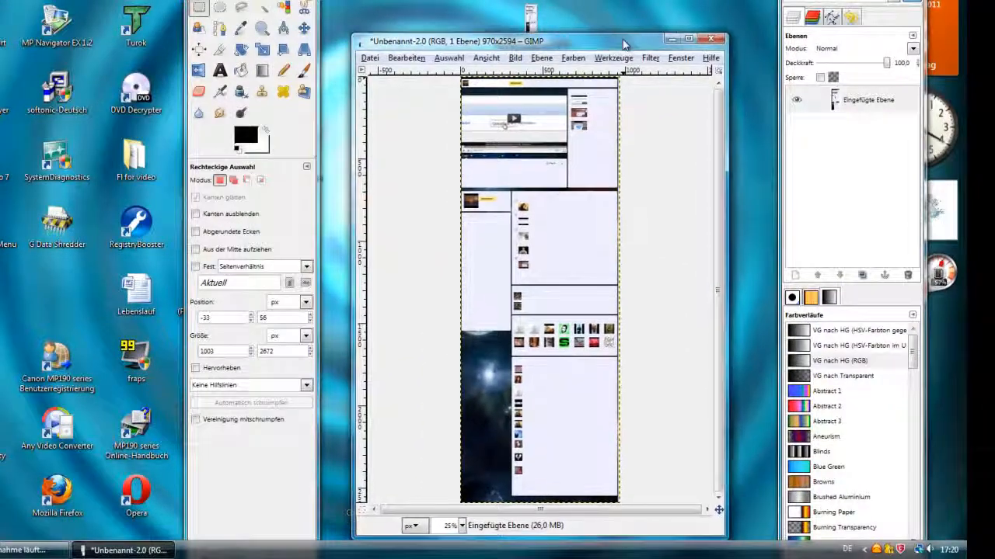
{"action": "left_click_drag", "start_coordinate": [625, 45], "coordinate": [626, 29]}
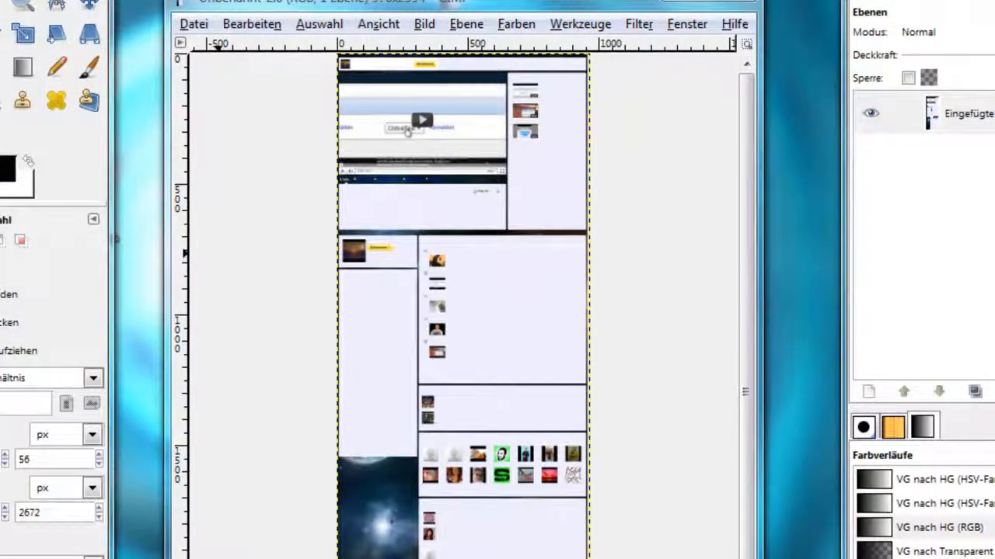
Add a new transparent layer of 970 × 2594 px to the pasted image
{"action": "key", "text": "shift+ctrl+n"}
{"action": "left_click_drag", "start_coordinate": [218, 76], "coordinate": [313, 142]}
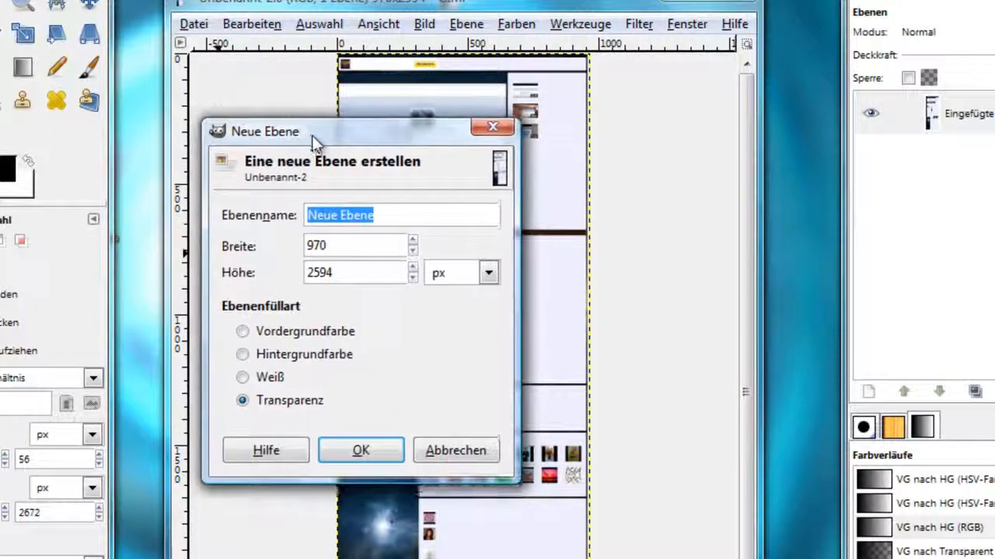
{"action": "left_click_drag", "start_coordinate": [348, 243], "coordinate": [118, 299]}
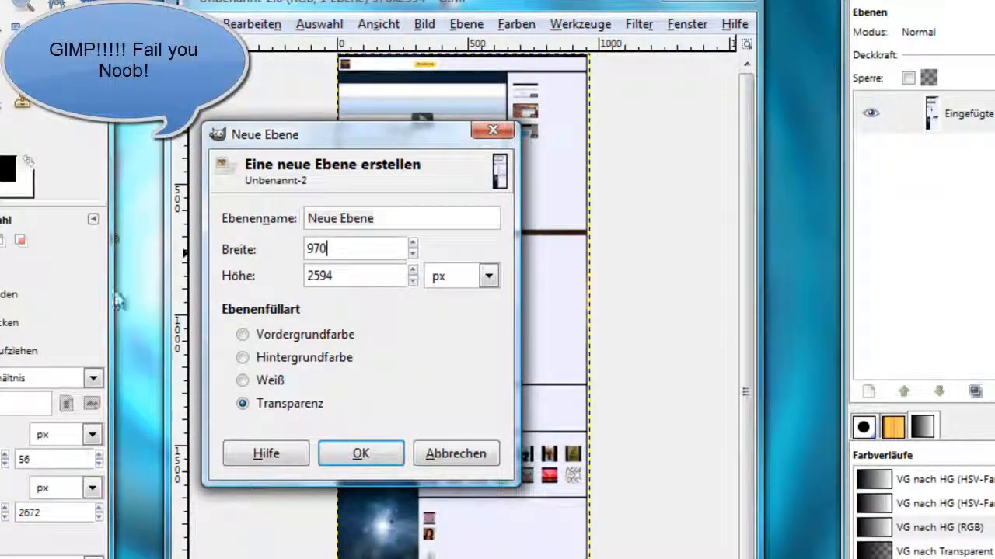
{"action": "left_click_drag", "start_coordinate": [325, 275], "coordinate": [291, 276]}
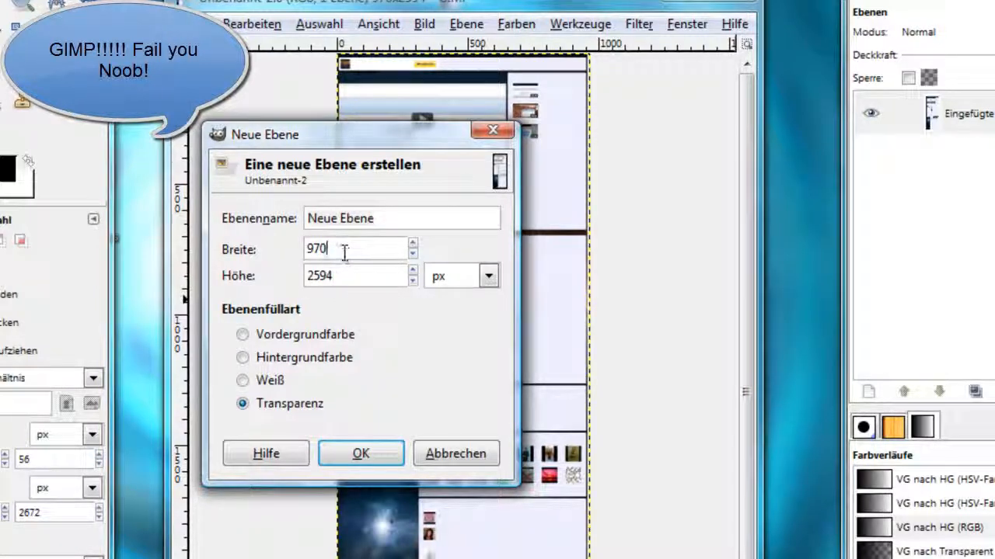
{"action": "right_click", "coordinate": [354, 276]}
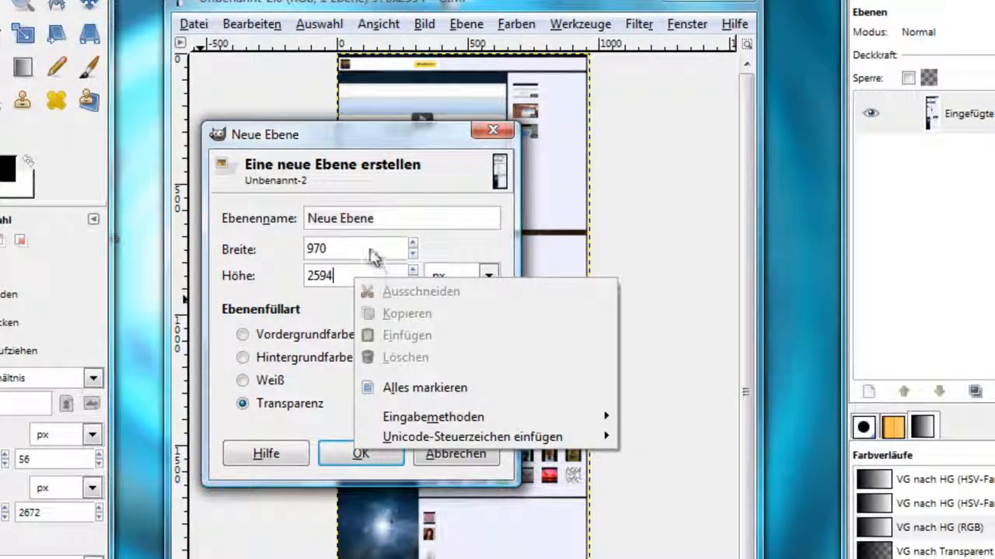
{"action": "left_click", "coordinate": [372, 255]}
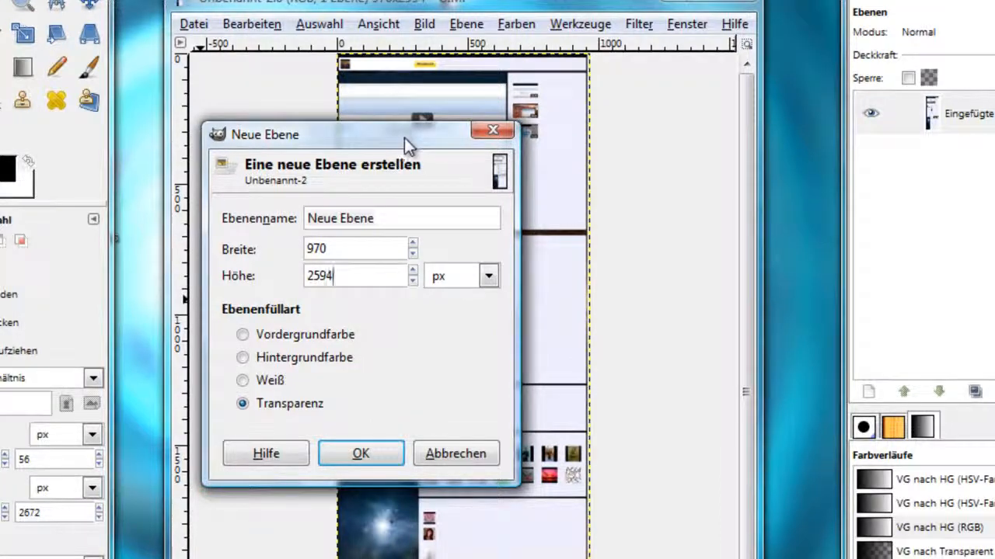
{"action": "left_click_drag", "start_coordinate": [404, 140], "coordinate": [593, 308]}
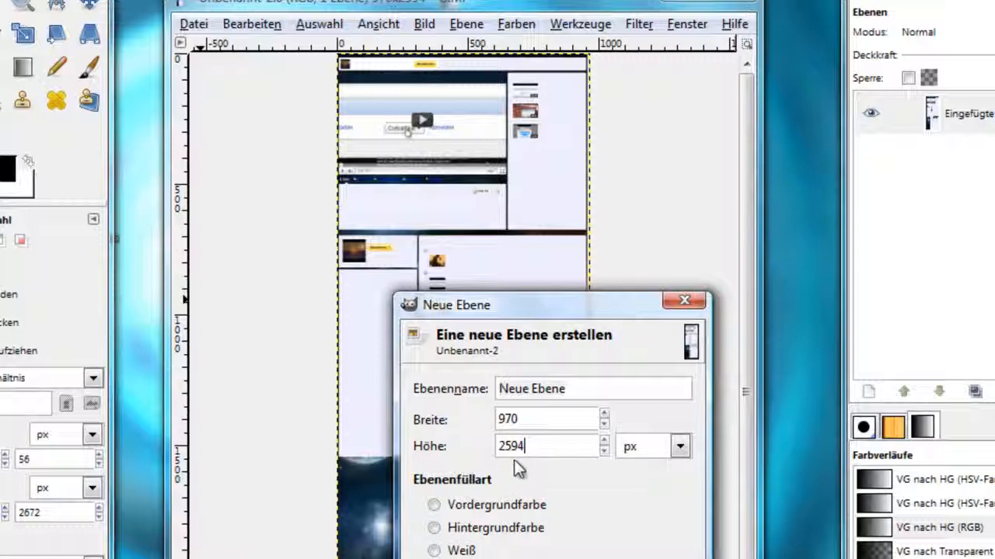
{"action": "left_click_drag", "start_coordinate": [539, 446], "coordinate": [478, 446]}
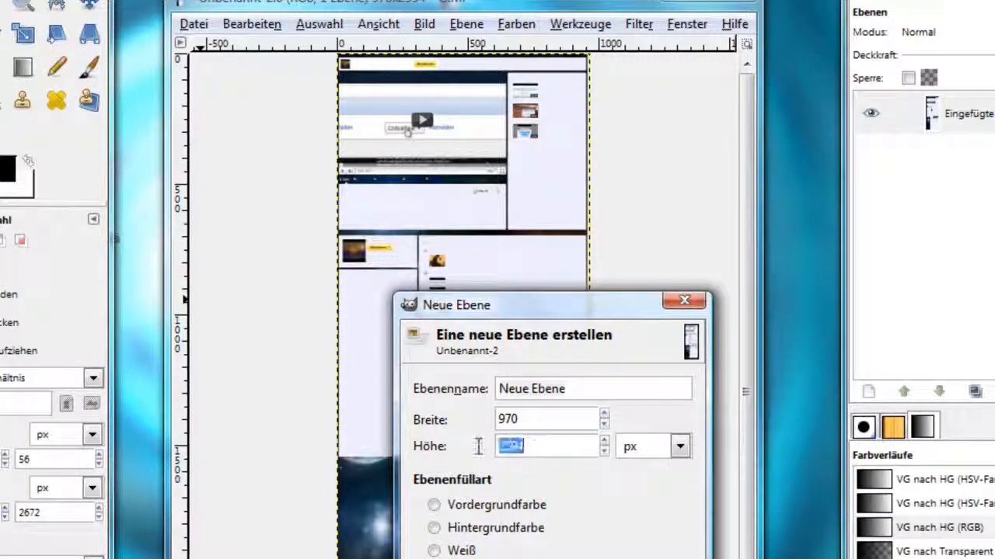
{"action": "left_click", "coordinate": [538, 449]}
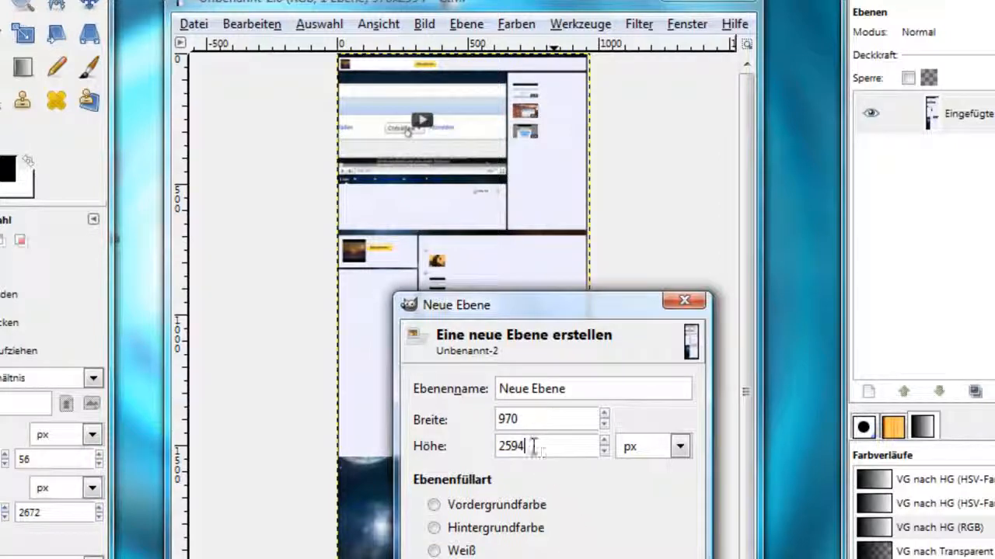
{"action": "left_click_drag", "start_coordinate": [543, 449], "coordinate": [494, 449]}
{"action": "left_click", "coordinate": [539, 448]}
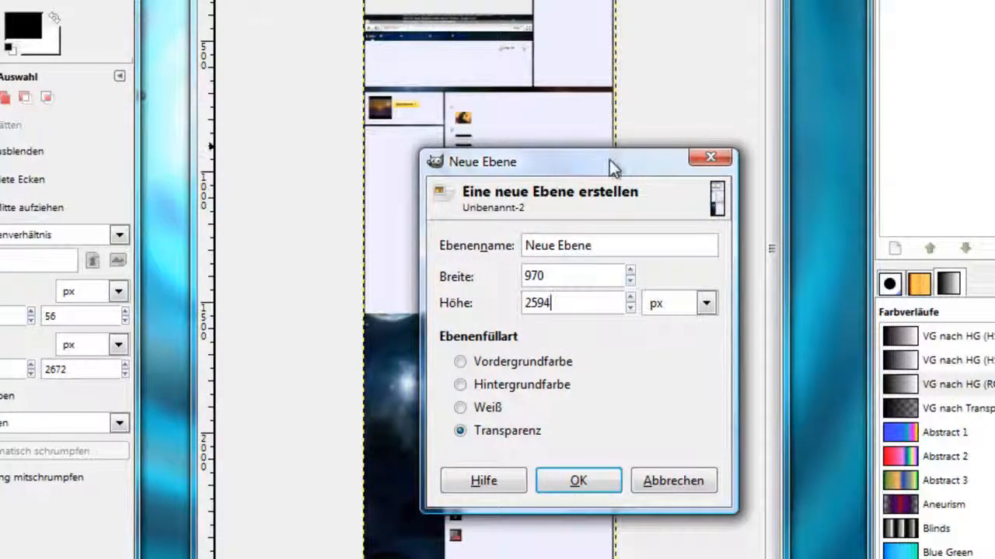
{"action": "left_click_drag", "start_coordinate": [609, 159], "coordinate": [580, 98]}
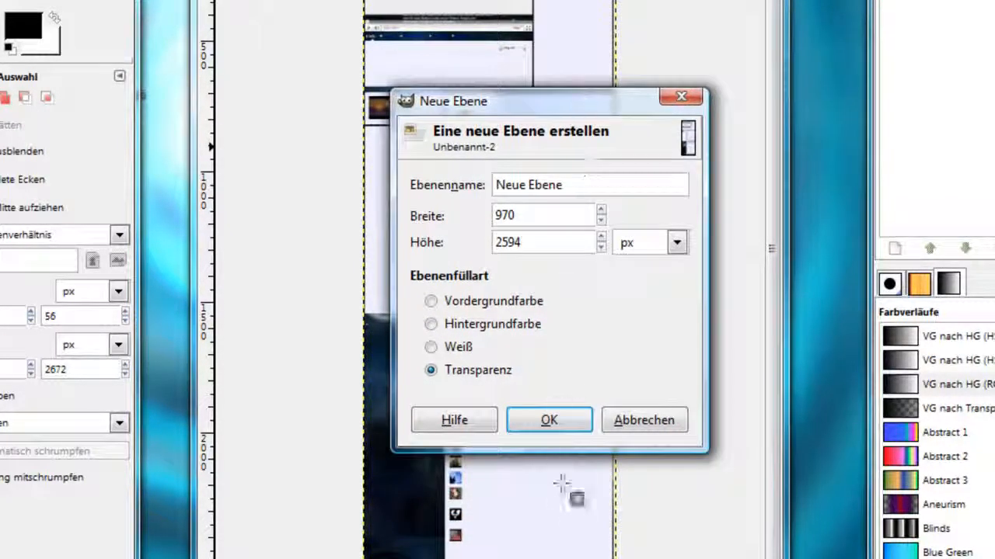
{"action": "left_click", "coordinate": [560, 426]}
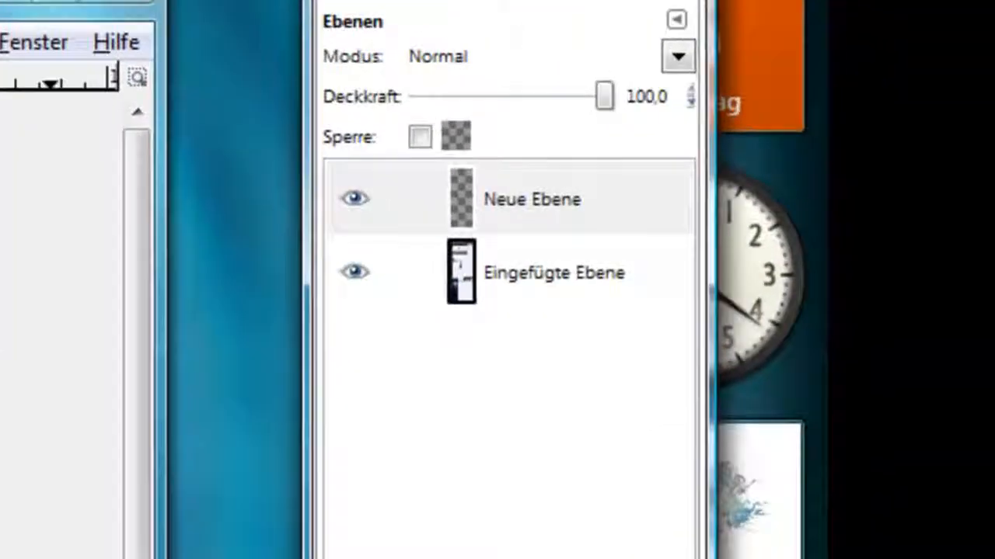